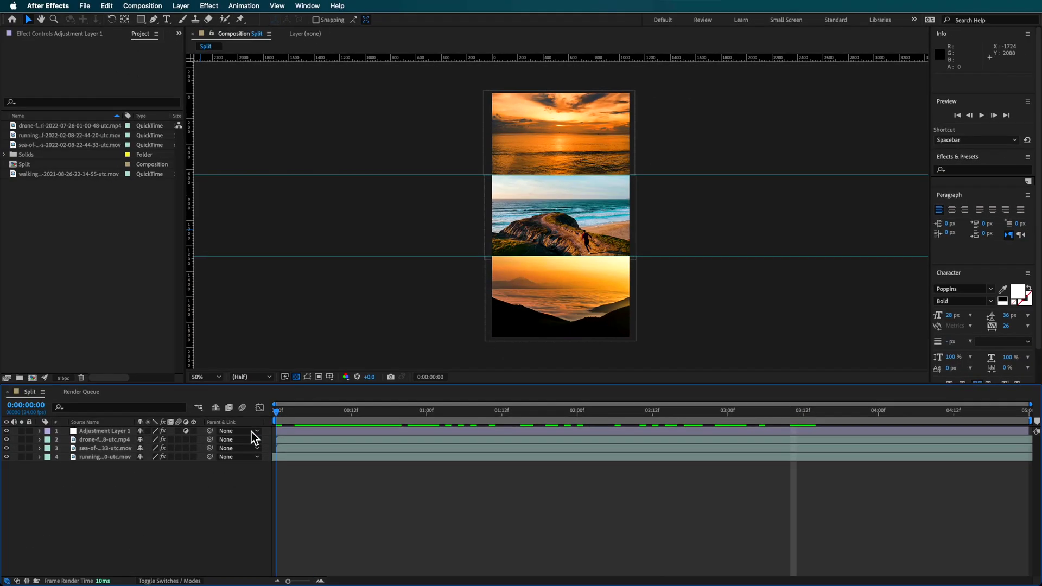
# Play a preview of the three-way Split composition
pyautogui.press('space')
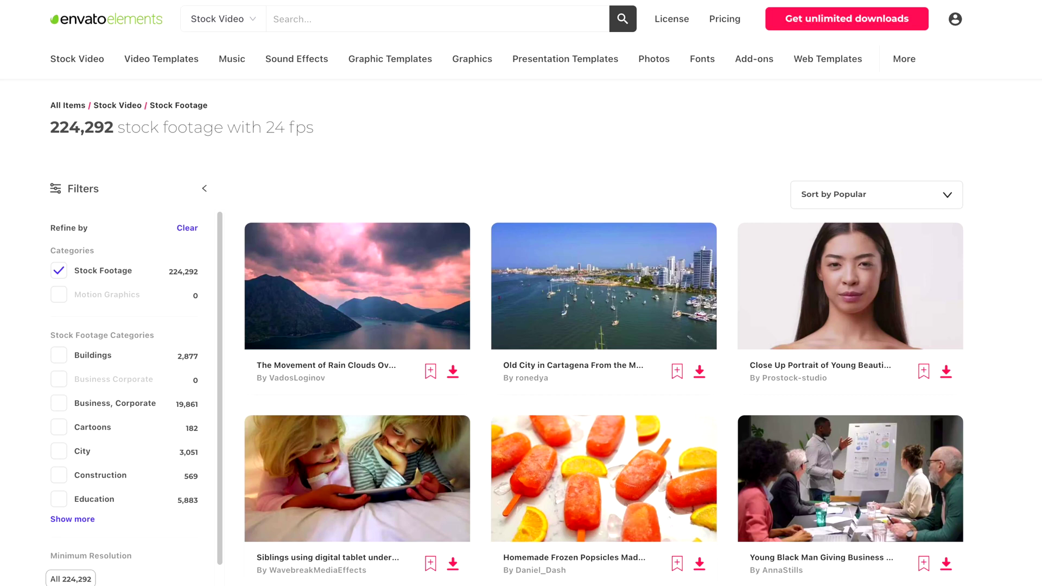
# Switch to Envato Elements, browse the 24 fps stock footage, and open the page for the Montenegro rain clouds clip
pyautogui.scroll(-6, 604, 332)
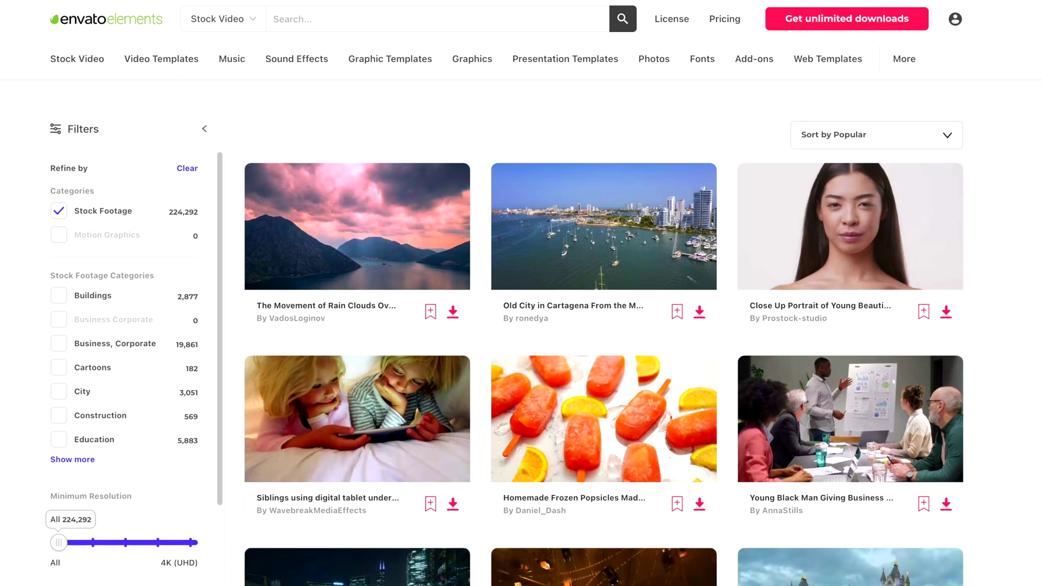
pyautogui.scroll(6, 604, 332)
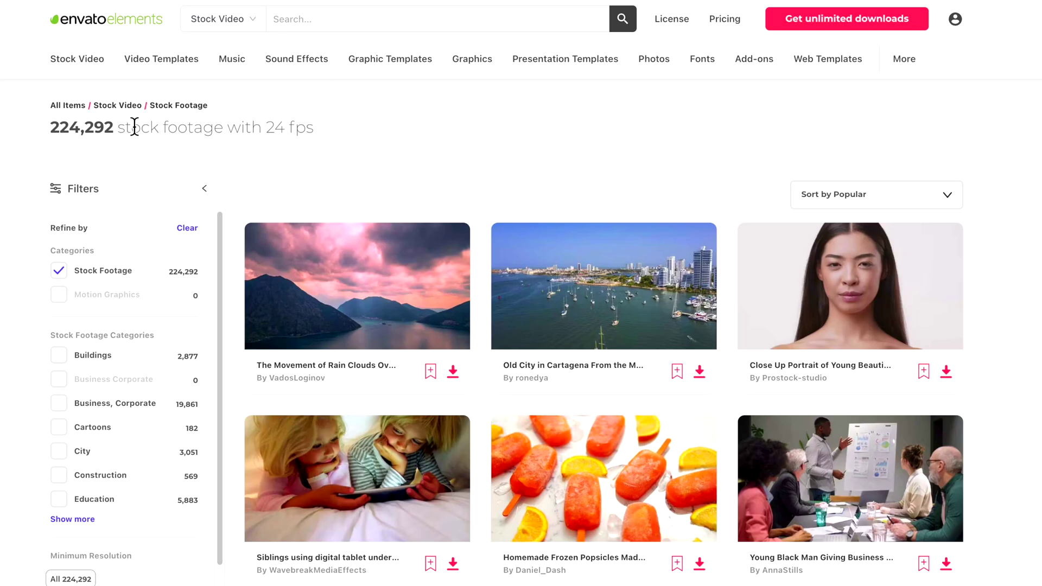
pyautogui.scroll(-20, 604, 332)
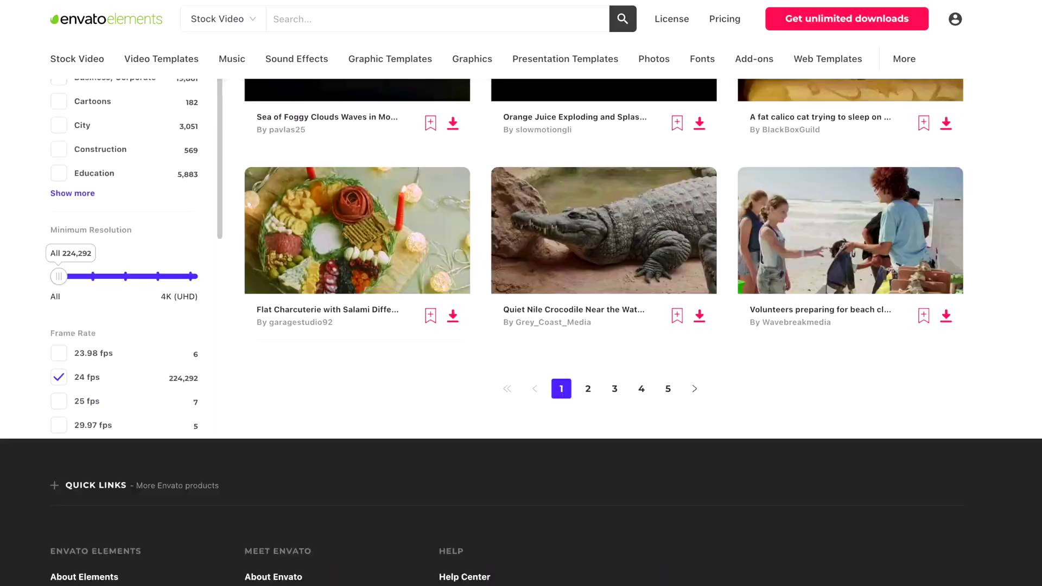
pyautogui.scroll(12, 604, 332)
pyautogui.scroll(8, 605, 332)
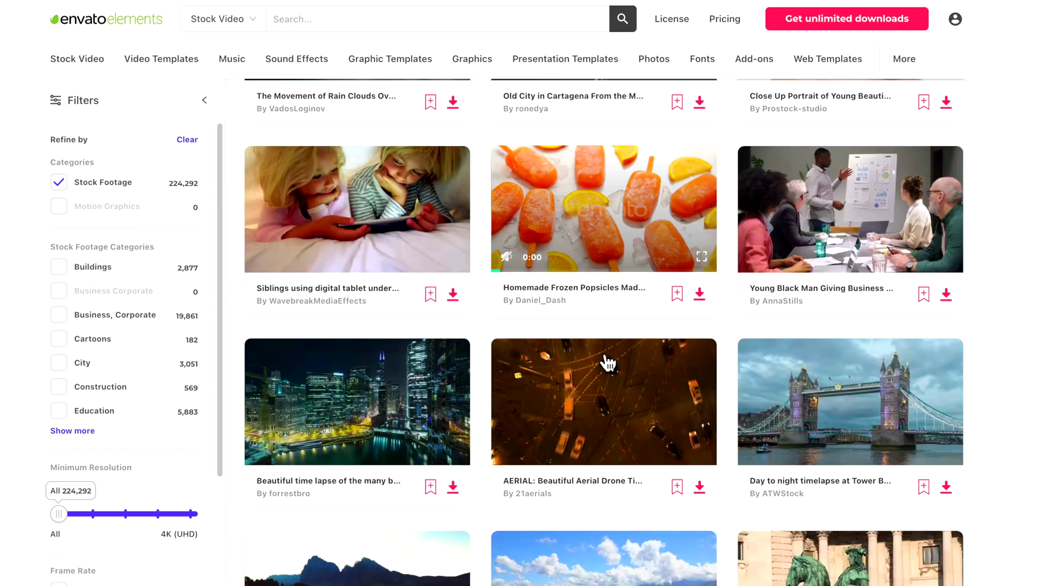
pyautogui.scroll(-3, 542, 342)
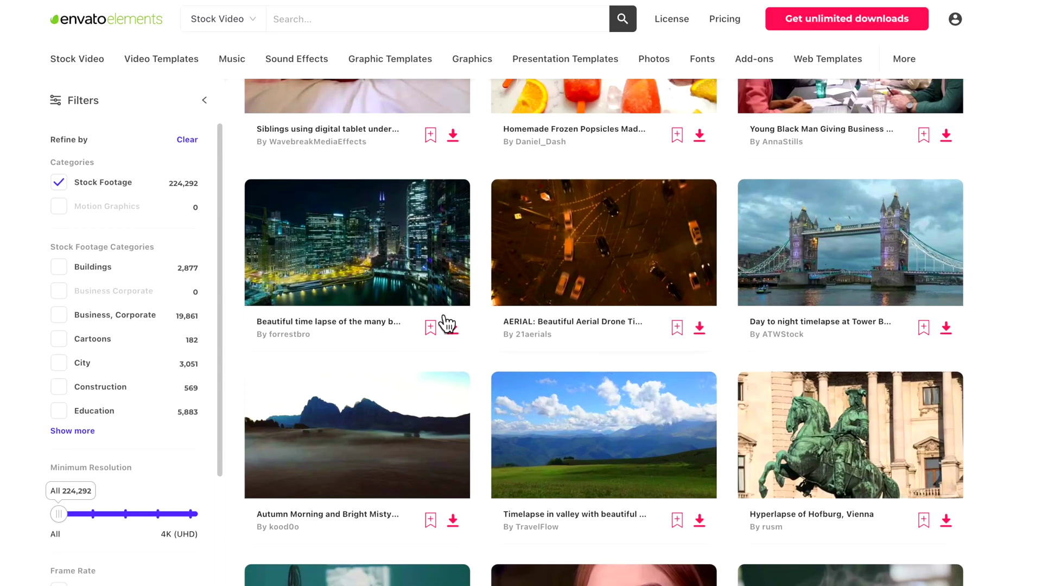
pyautogui.scroll(5, 600, 449)
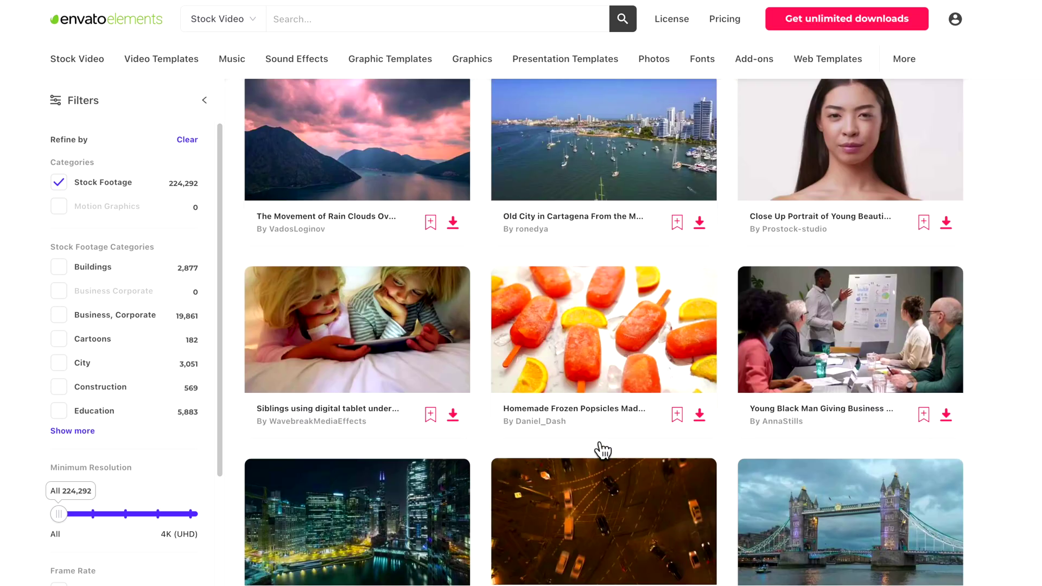
pyautogui.click(429, 291)
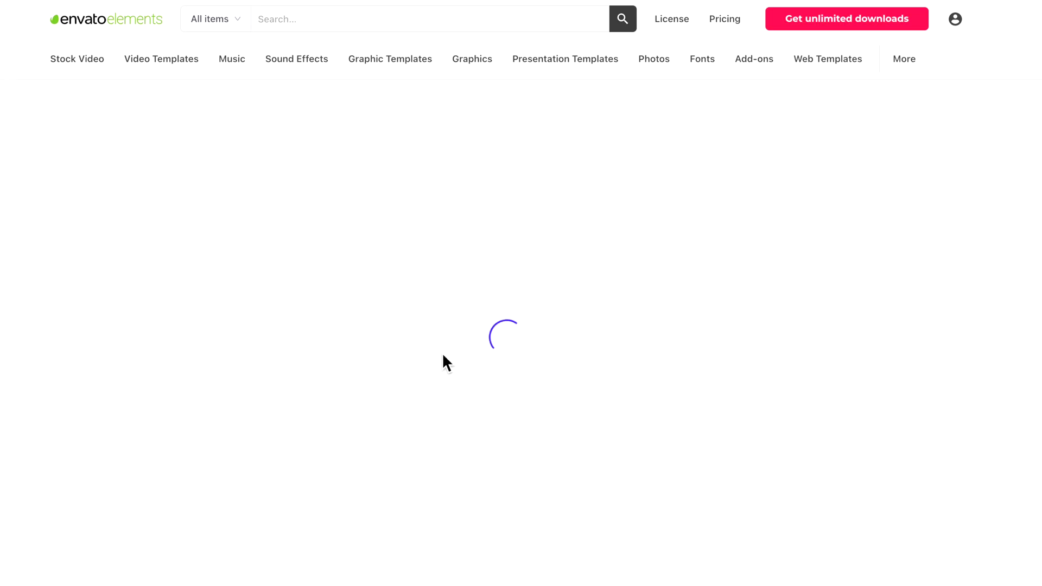
pyautogui.scroll(-10, 360, 184)
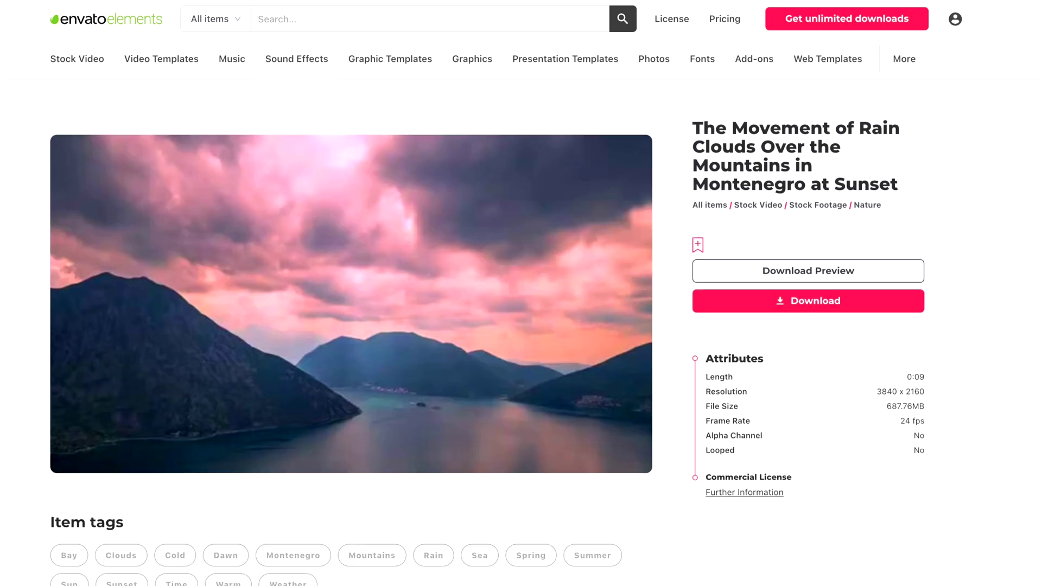
# Search the stock videos for "beach" and look through the results
pyautogui.press('Return')
pyautogui.scroll(-10, 604, 332)
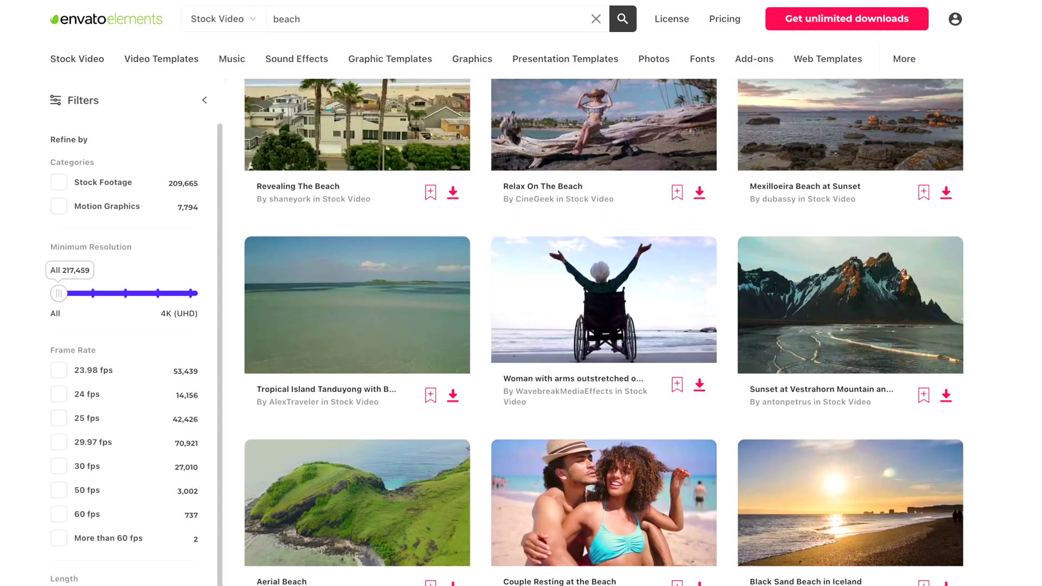
pyautogui.scroll(-15, 604, 332)
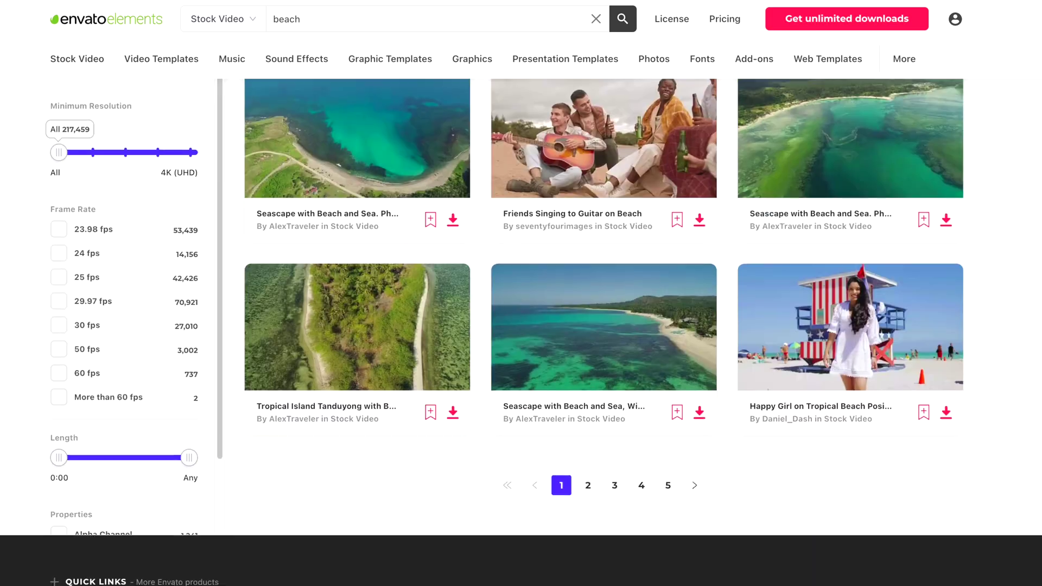
pyautogui.scroll(16, 604, 332)
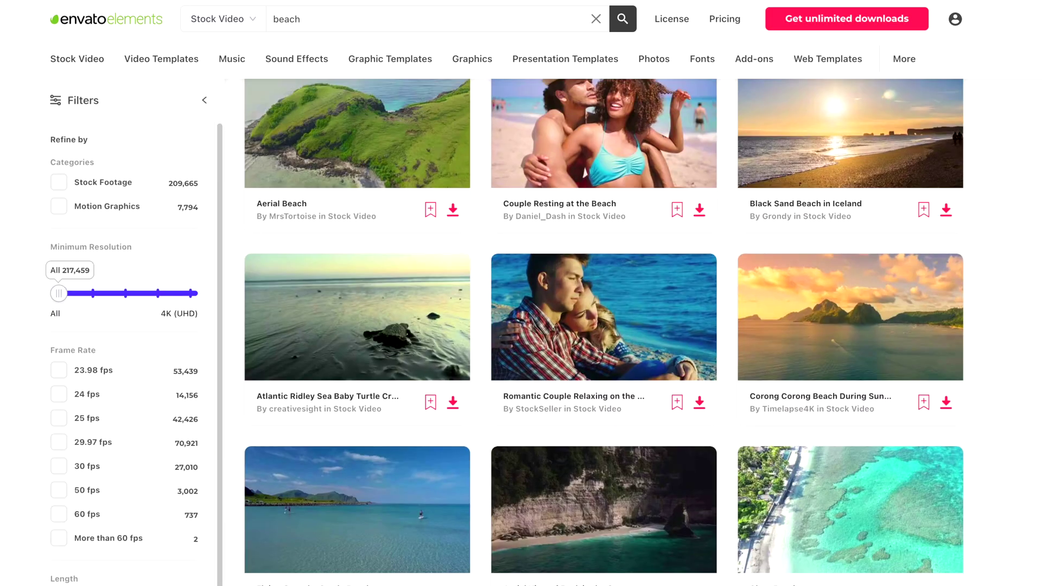
pyautogui.scroll(-3, 472, 523)
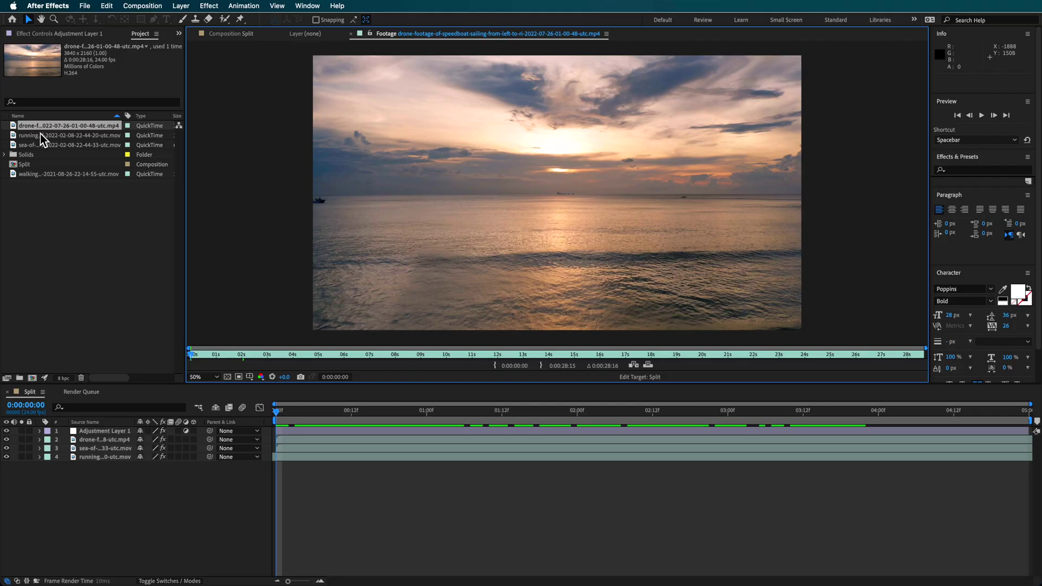
# Switch to After Effects and preview the imported running, foggy clouds and drone speedboat clips, scrubbing through the foggy clouds footage
pyautogui.doubleClick(39, 135)
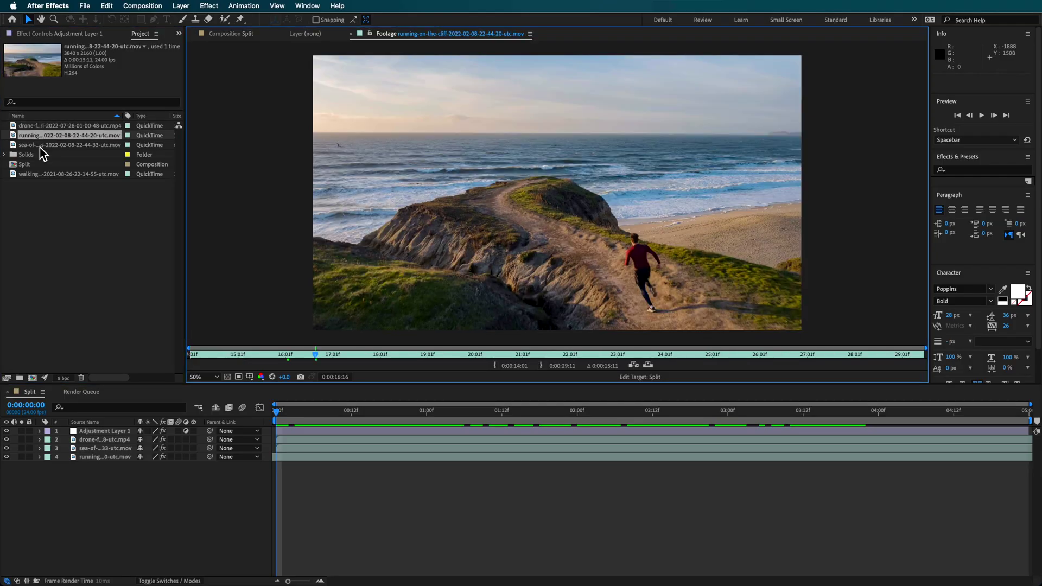
pyautogui.doubleClick(39, 145)
pyautogui.moveTo(308, 356); pyautogui.dragTo(209, 360)
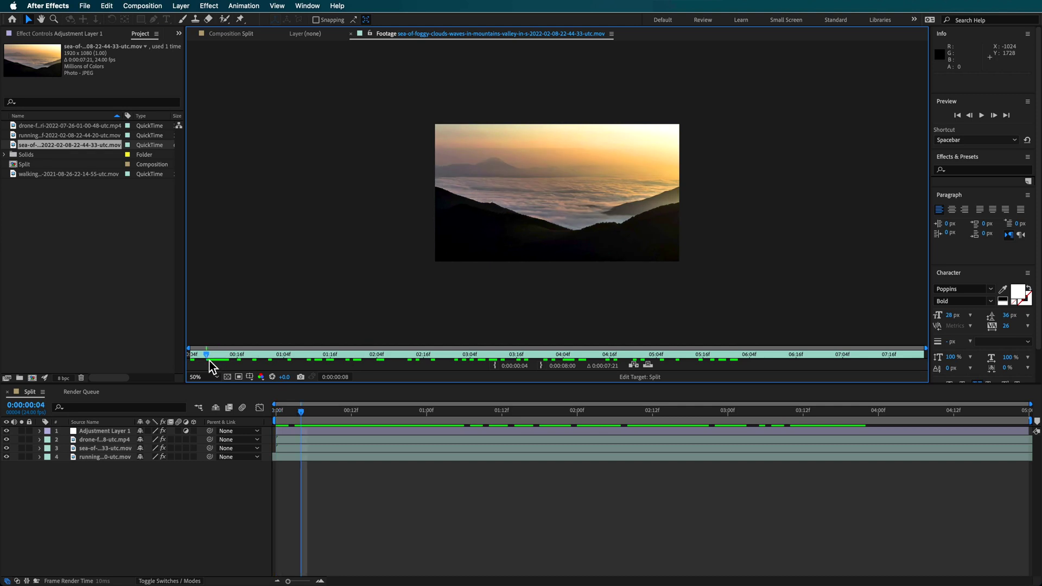
pyautogui.doubleClick(51, 127)
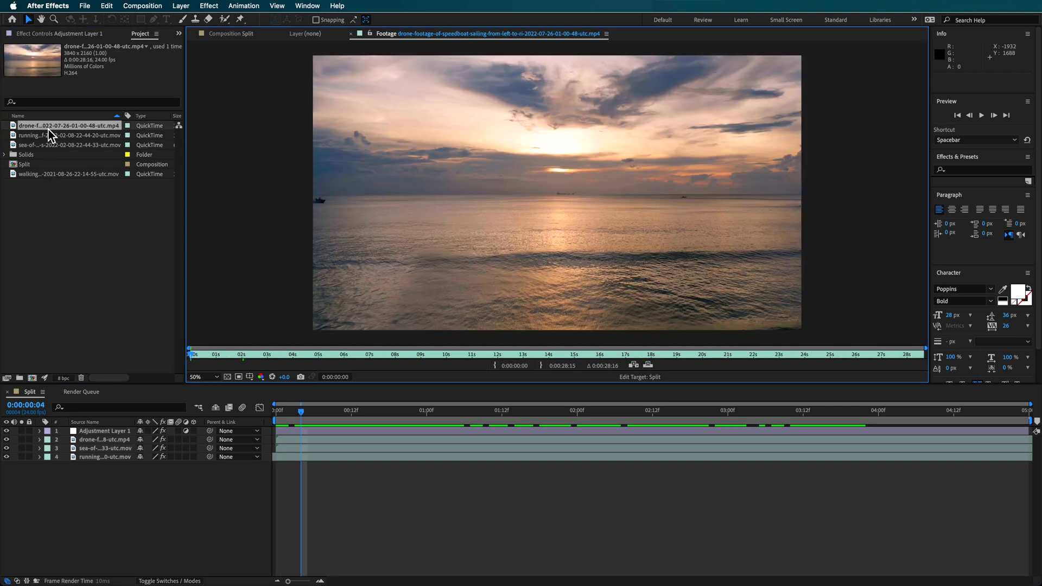
pyautogui.doubleClick(48, 135)
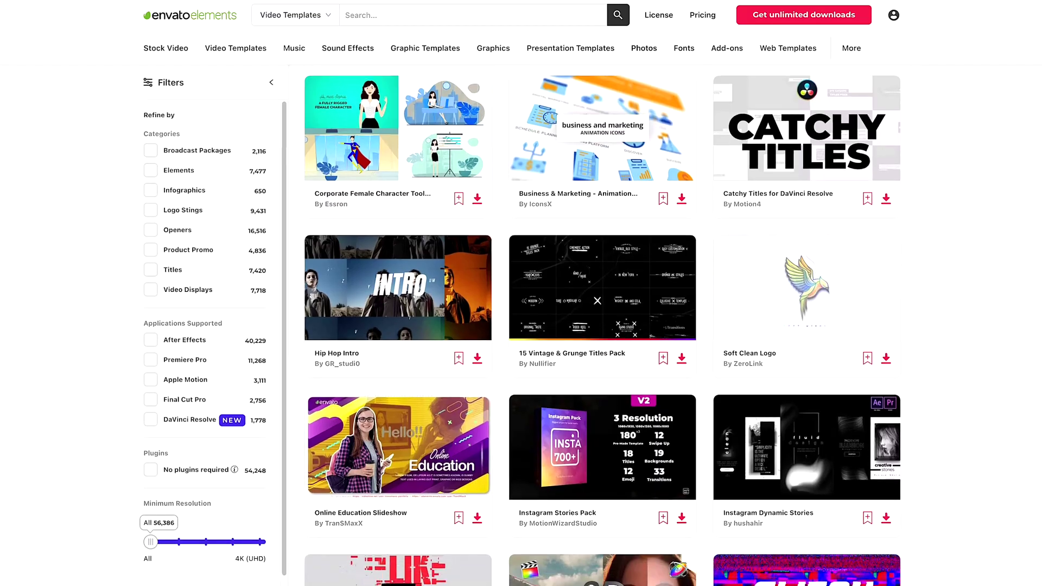
# Switch to Envato Elements and examine the video templates library and the site's content categories
pyautogui.scroll(-5, 603, 326)
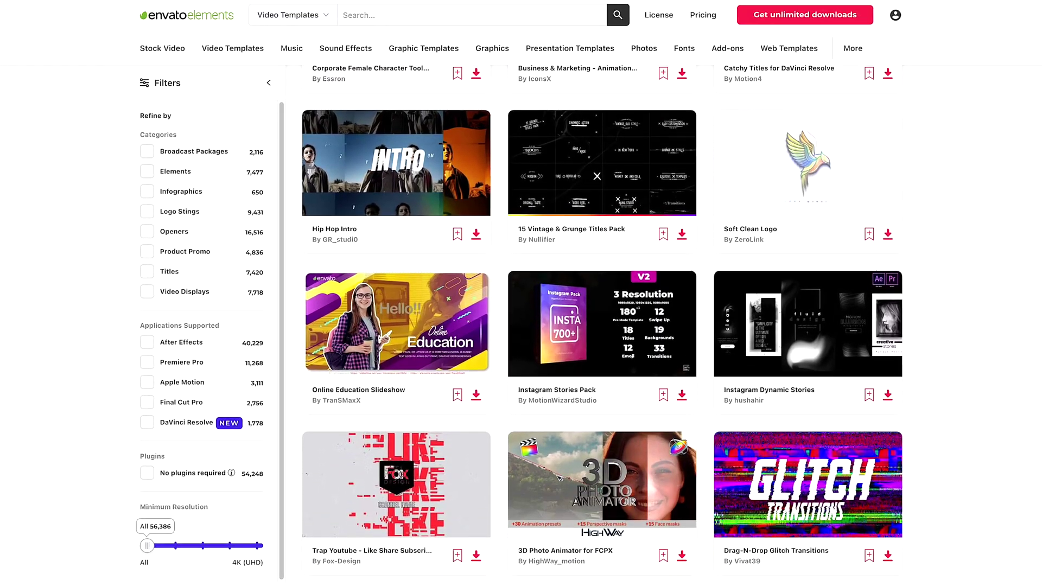
pyautogui.scroll(-4, 597, 326)
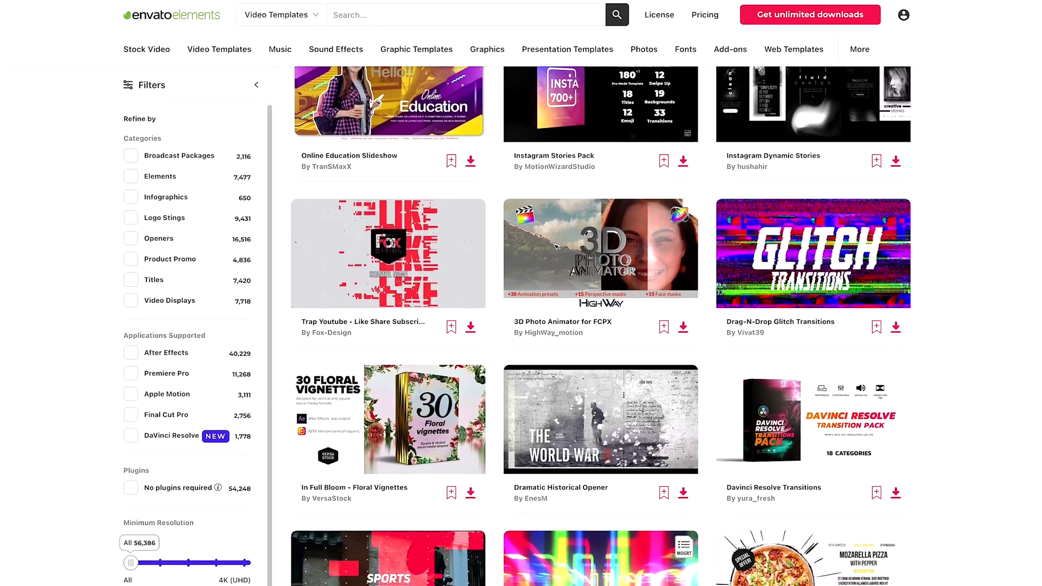
pyautogui.scroll(-6, 597, 326)
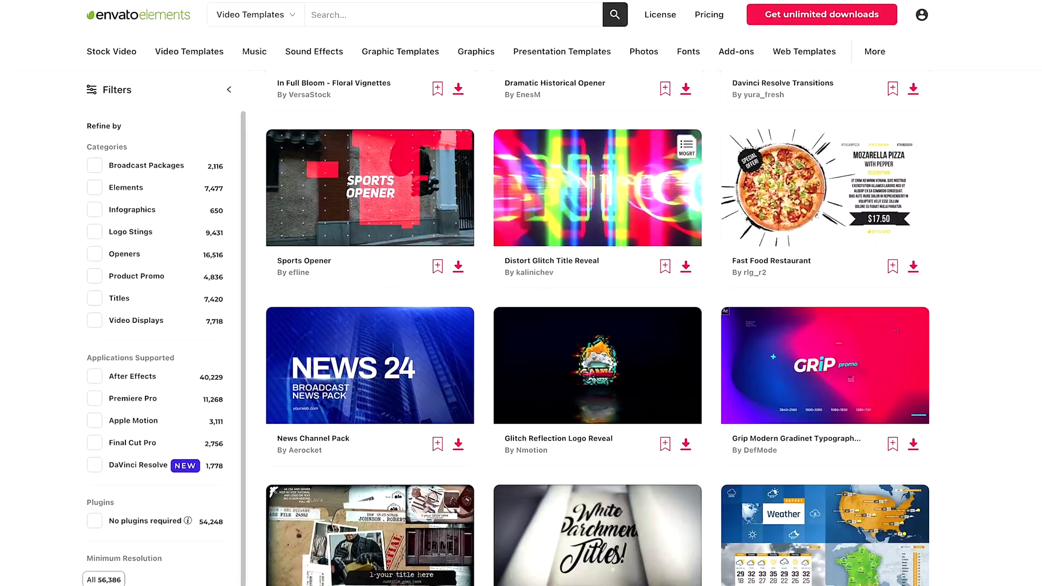
pyautogui.scroll(-3, 597, 325)
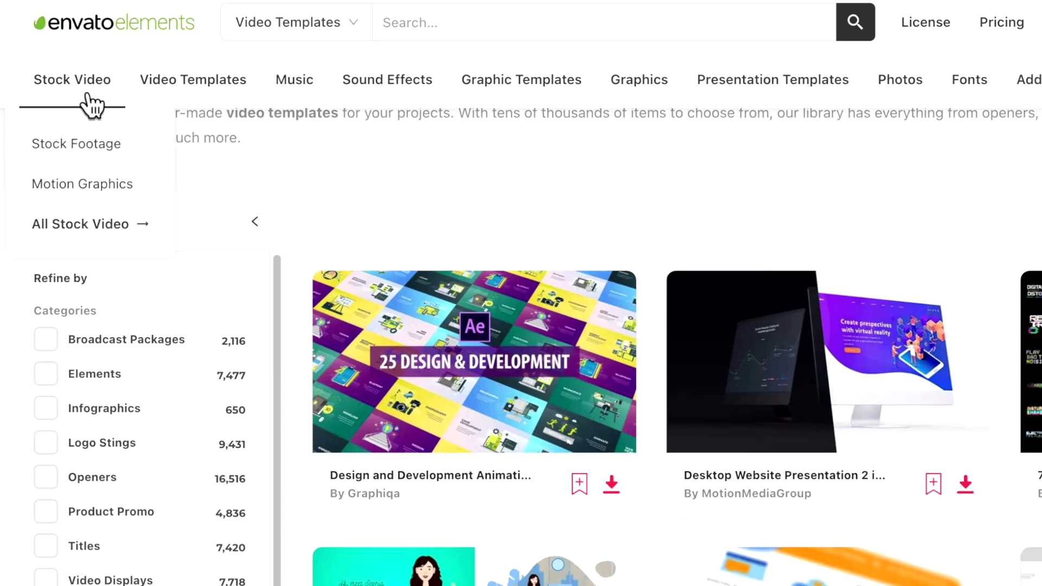
pyautogui.moveTo(196, 98)
pyautogui.moveTo(381, 100)
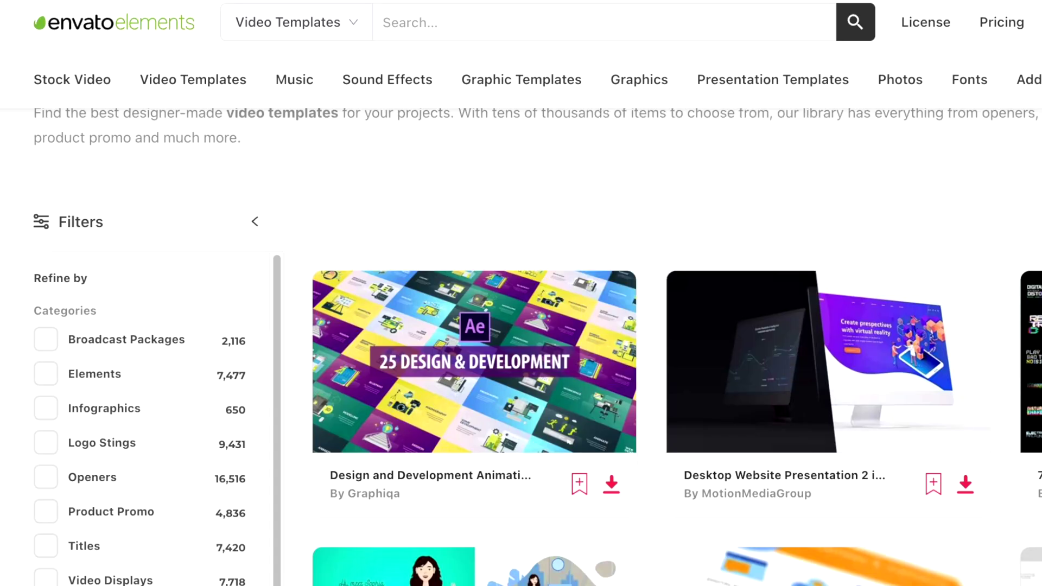
pyautogui.scroll(-10, 651, 348)
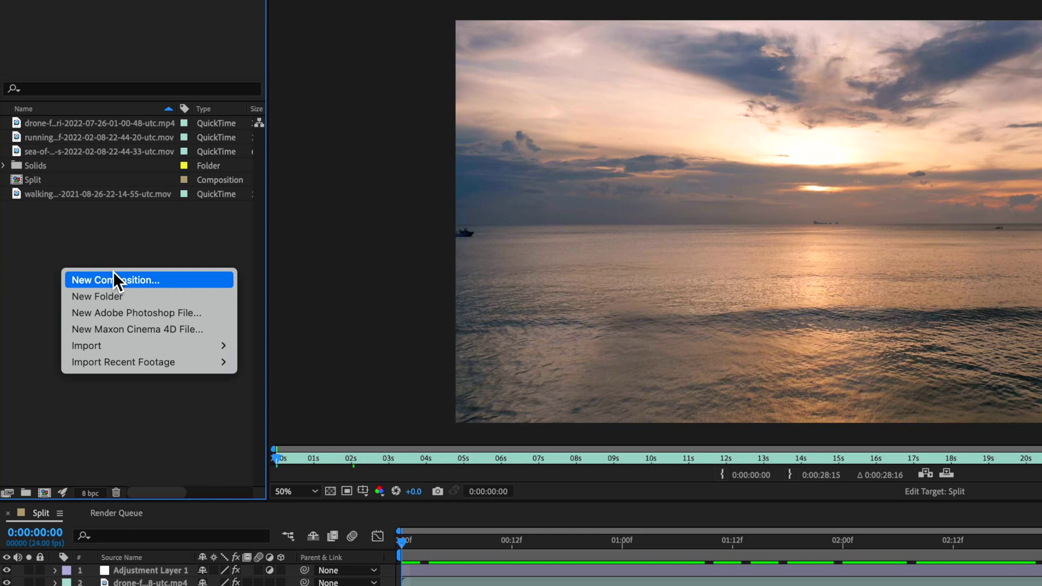
# Switch to After Effects and create a 1080 x 1920 composition named "3 Split Screen" at 24 fps, lasting 5 seconds
pyautogui.click(112, 274)
pyautogui.moveTo(861, 308); pyautogui.dragTo(691, 96)
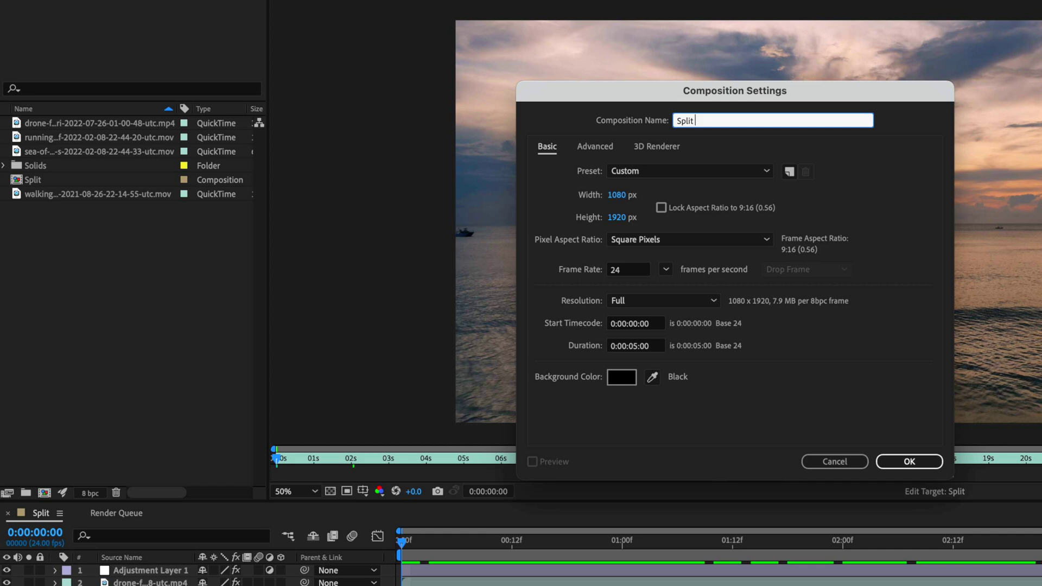
pyautogui.click(678, 126)
pyautogui.click(630, 196)
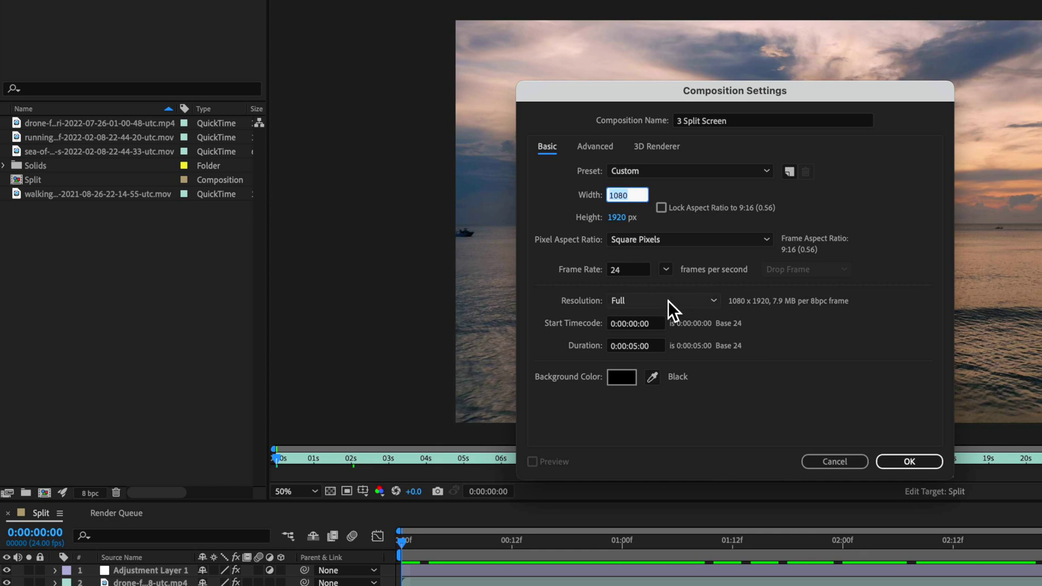
pyautogui.click(667, 269)
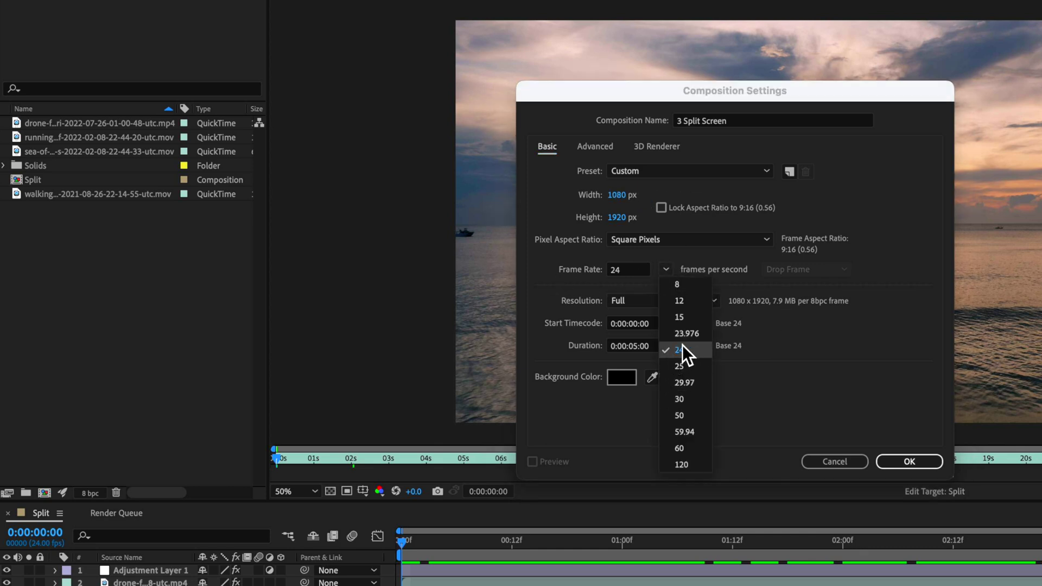
pyautogui.click(793, 340)
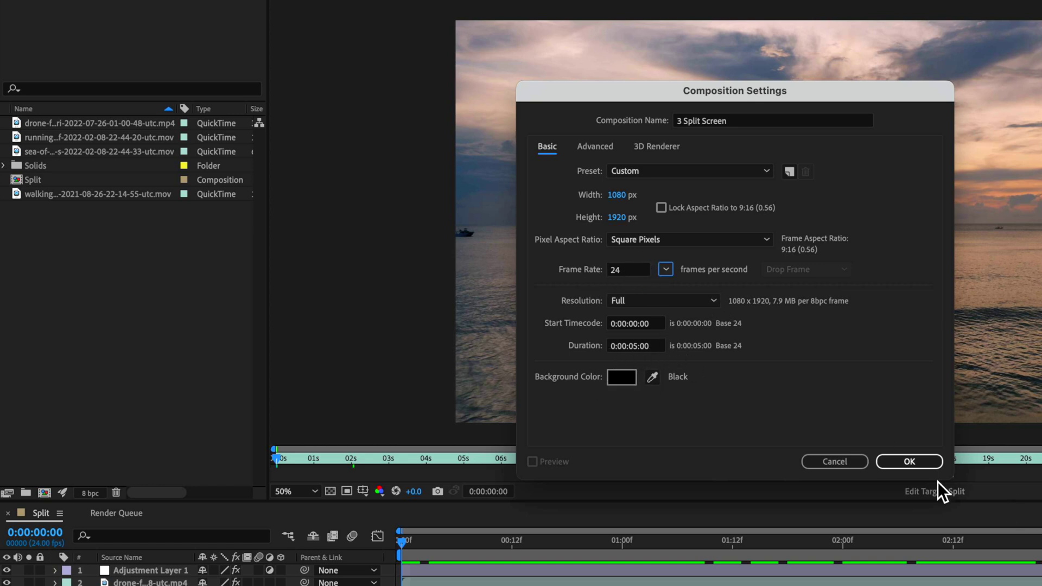
pyautogui.click(912, 460)
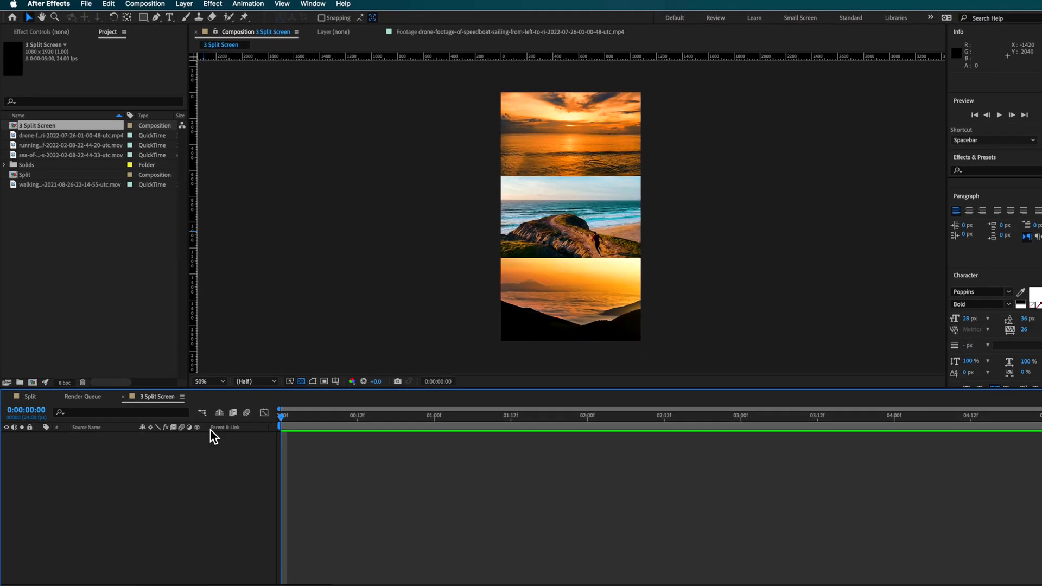
# Add the drone speedboat footage to the composition, scale it to 31%, and move it to the frame's top at 540, 324
pyautogui.moveTo(299, 412)
pyautogui.mouseDown()
pyautogui.moveTo(546, 412)
pyautogui.moveTo(301, 412)
pyautogui.mouseUp()
pyautogui.moveTo(31, 136); pyautogui.dragTo(80, 451)
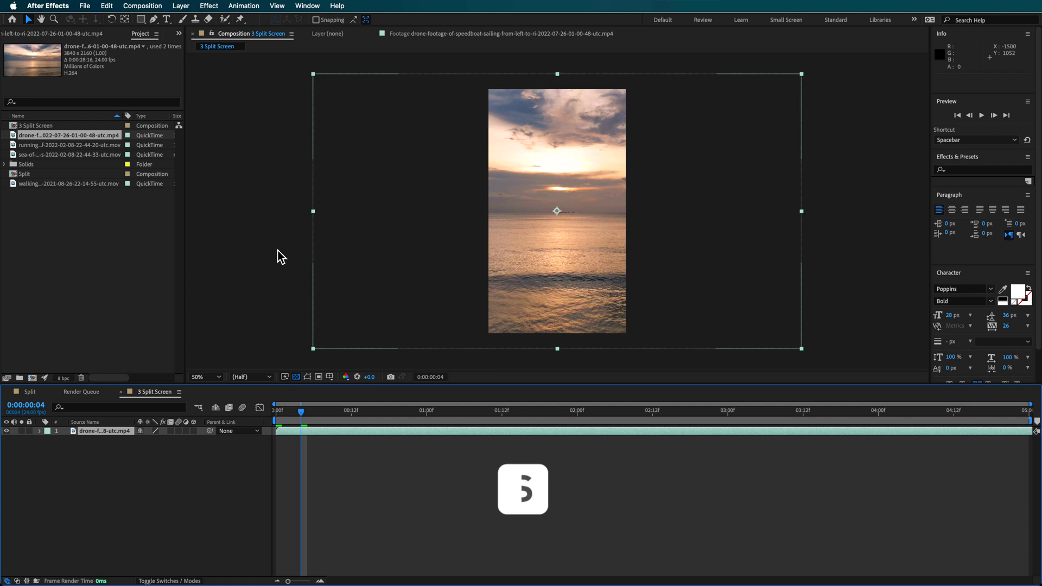
pyautogui.moveTo(162, 440)
pyautogui.mouseDown()
pyautogui.moveTo(141, 440)
pyautogui.moveTo(177, 432)
pyautogui.mouseUp()
pyautogui.moveTo(572, 249); pyautogui.dragTo(538, 168)
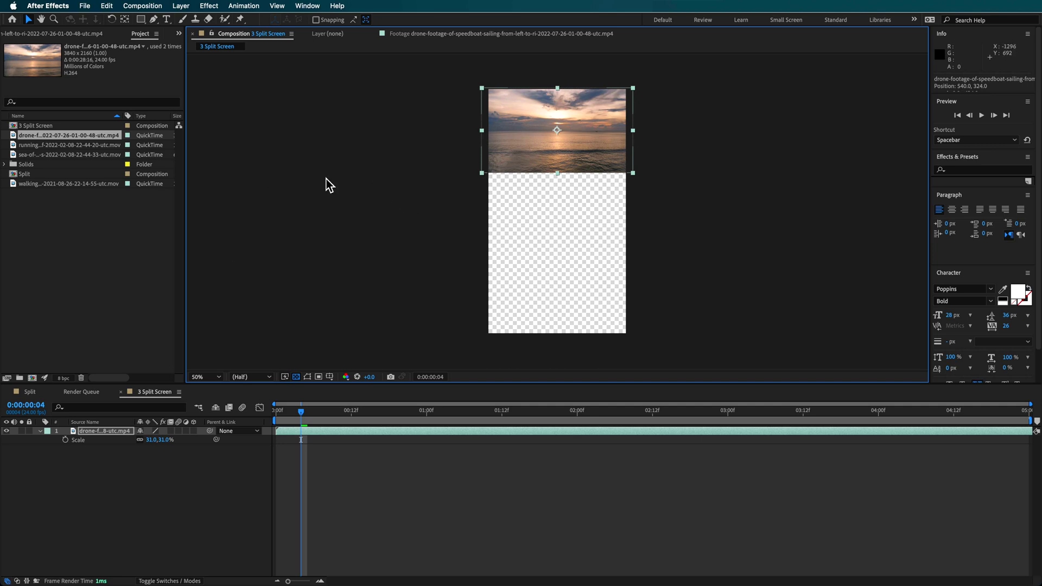
# Show the rulers and add a horizontal guide at position 640 to mark the first third of the frame
pyautogui.click(291, 8)
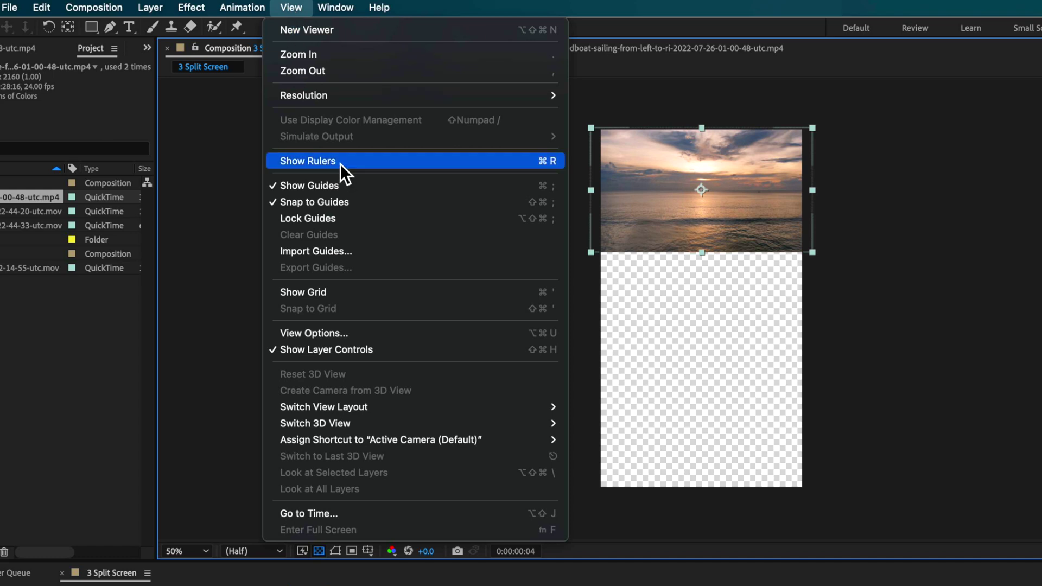
pyautogui.click(314, 162)
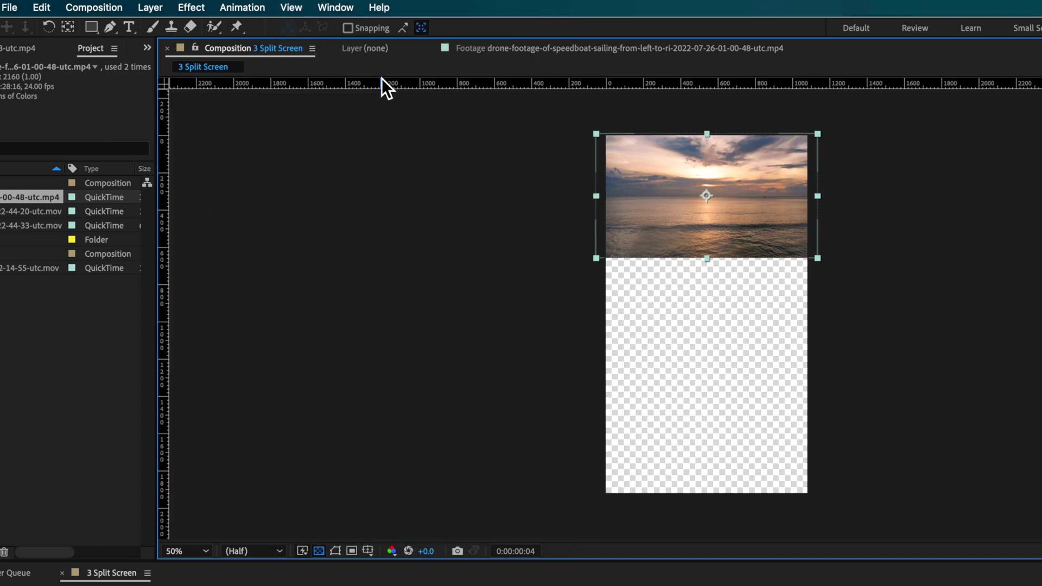
pyautogui.moveTo(382, 95); pyautogui.dragTo(388, 250)
pyautogui.rightClick(417, 249)
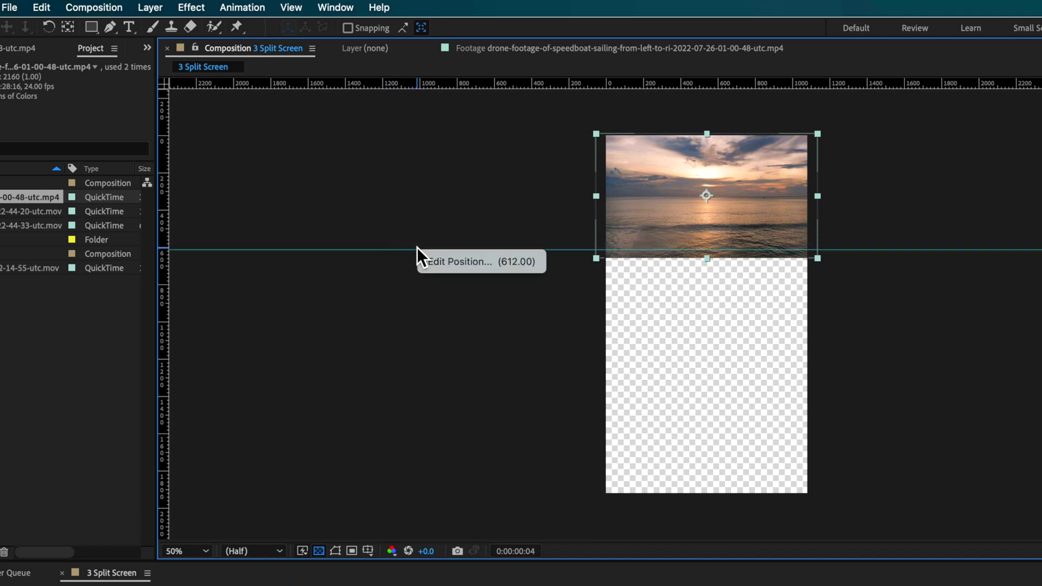
pyautogui.click(510, 260)
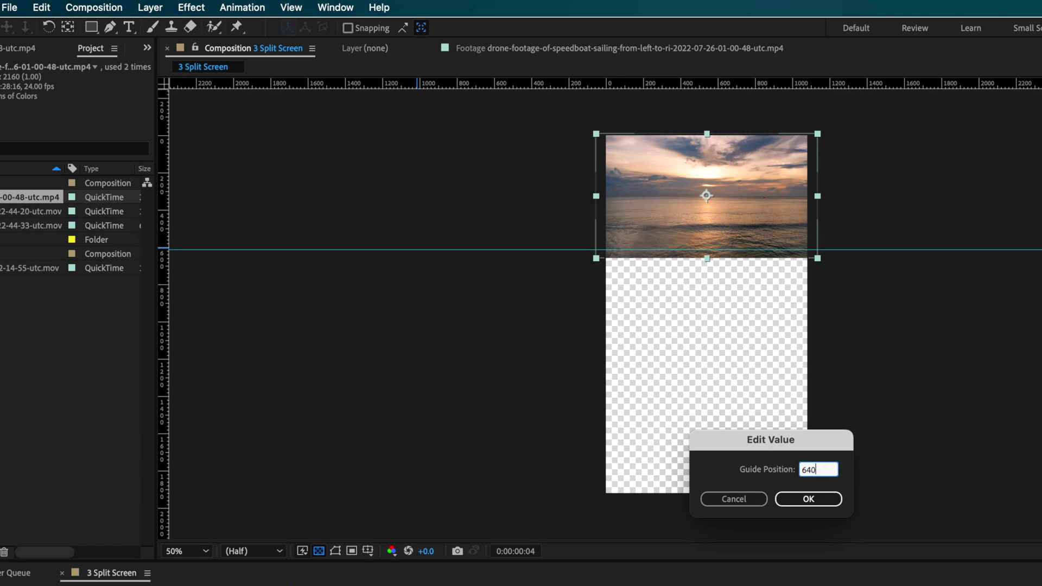
pyautogui.click(822, 500)
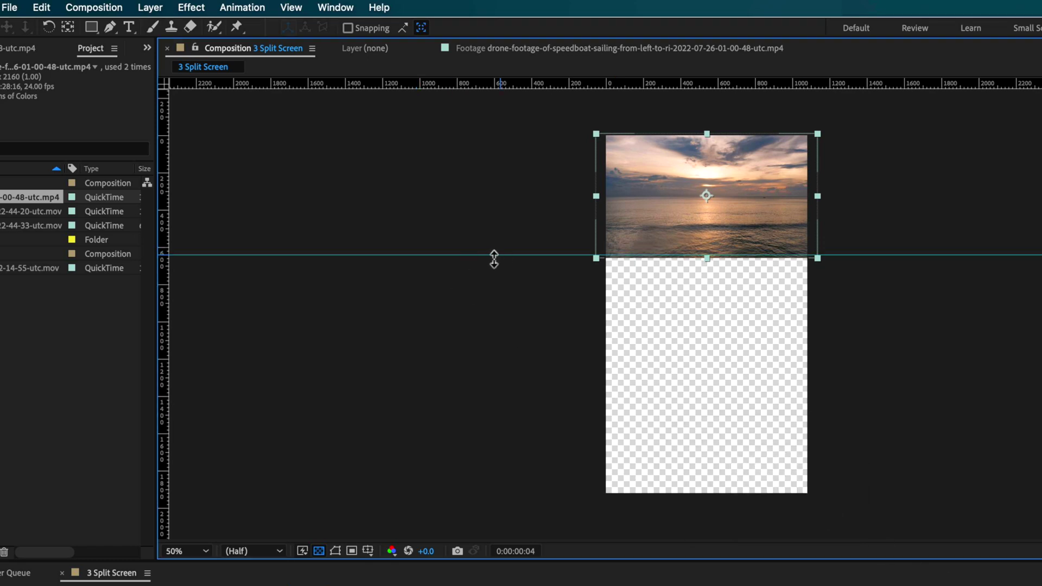
# Add a second horizontal guide at position 1280 to mark the boundary between the middle and bottom thirds
pyautogui.moveTo(463, 87); pyautogui.dragTo(429, 388)
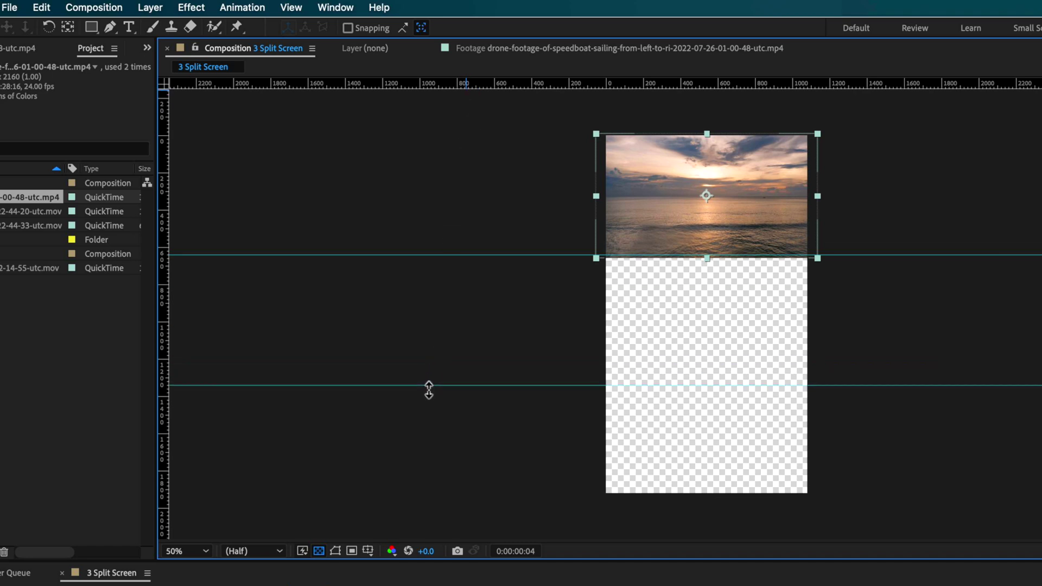
pyautogui.rightClick(489, 391)
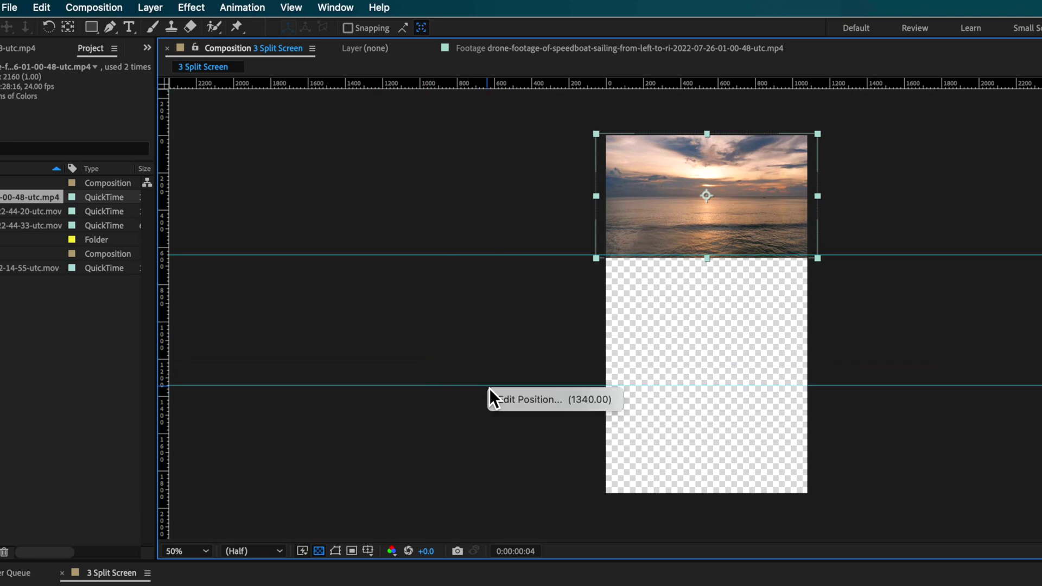
pyautogui.click(544, 396)
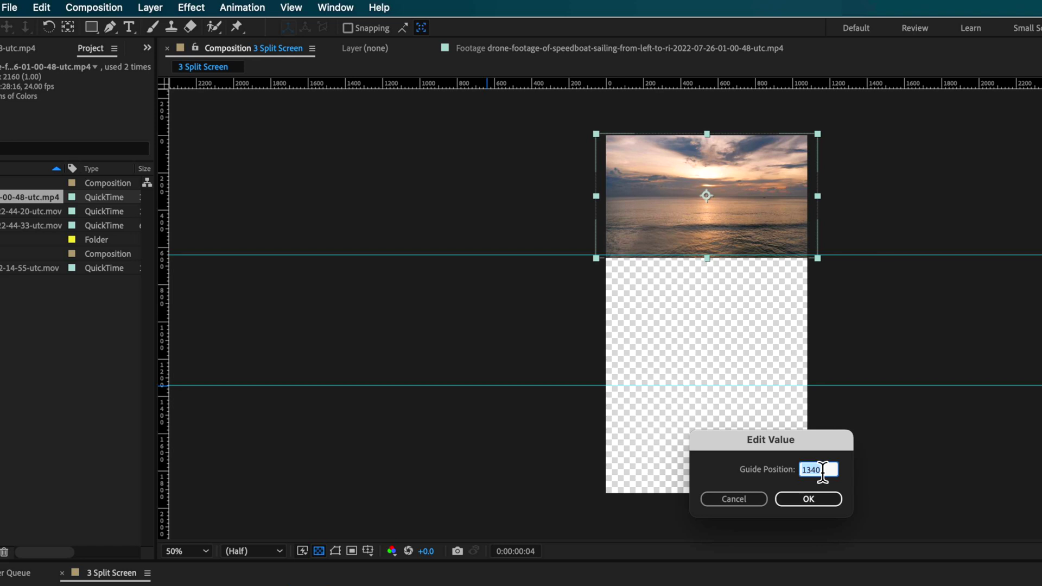
pyautogui.write('1')
pyautogui.click(823, 497)
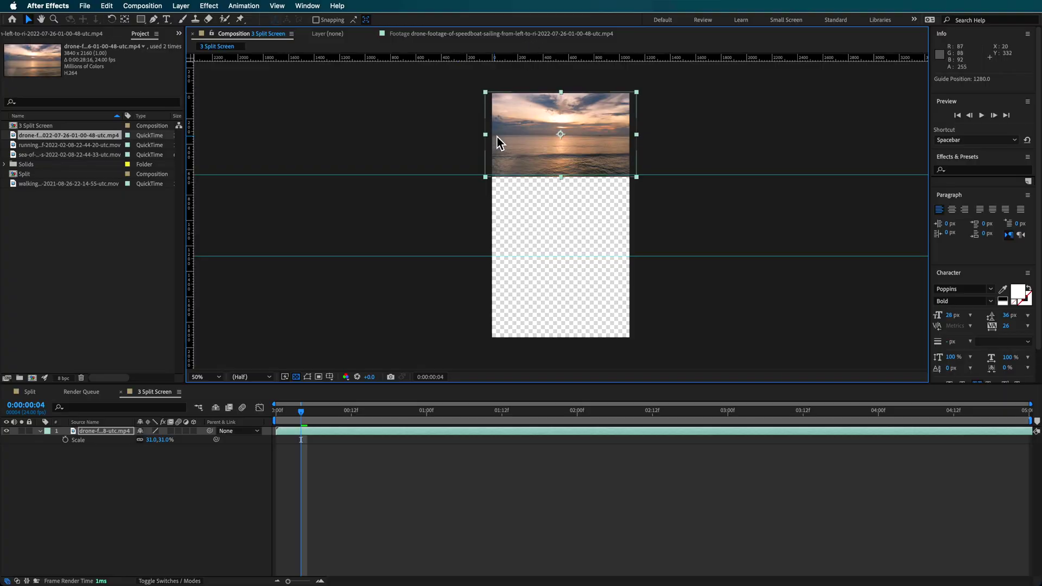
# Move the drone footage up to 540, 305.2, and add the running-on-the-cliff footage beneath it, scaled to 31%
pyautogui.hotkey('shift', 'Up')
pyautogui.hotkey('shift', 'Up')
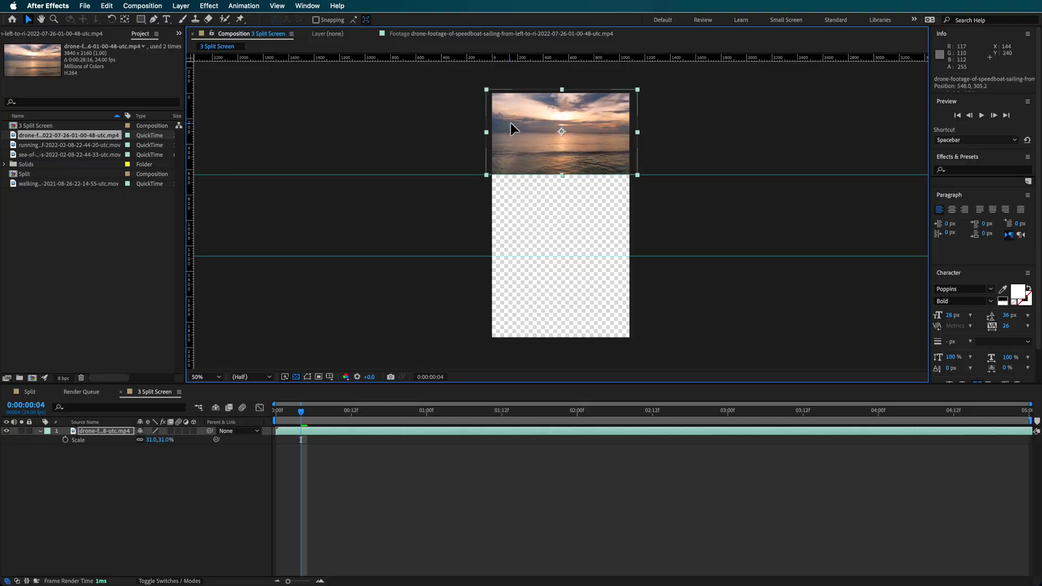
pyautogui.click(40, 146)
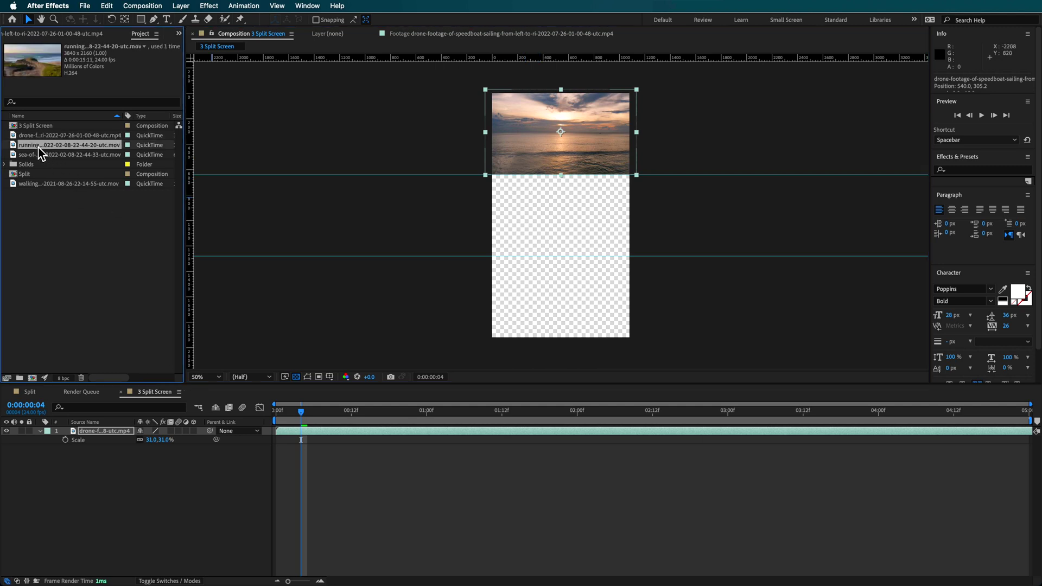
pyautogui.moveTo(38, 148); pyautogui.dragTo(154, 522)
pyautogui.press('s')
pyautogui.moveTo(173, 462); pyautogui.dragTo(139, 464)
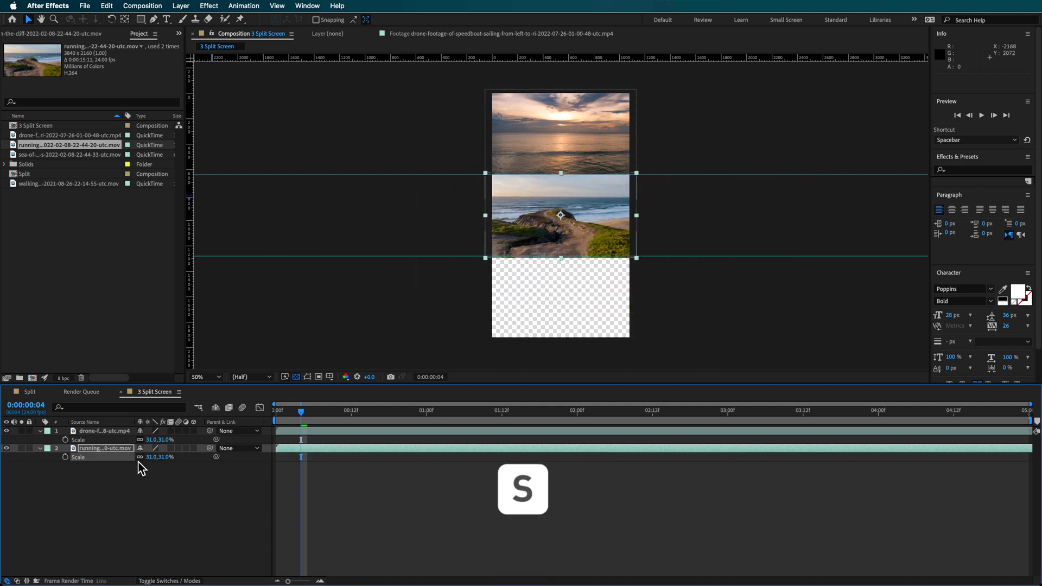
# Add the sea of foggy clouds footage, scale it to 61%, and place it in the bottom third at 540, 1609.4
pyautogui.click(58, 154)
pyautogui.moveTo(59, 155); pyautogui.dragTo(100, 446)
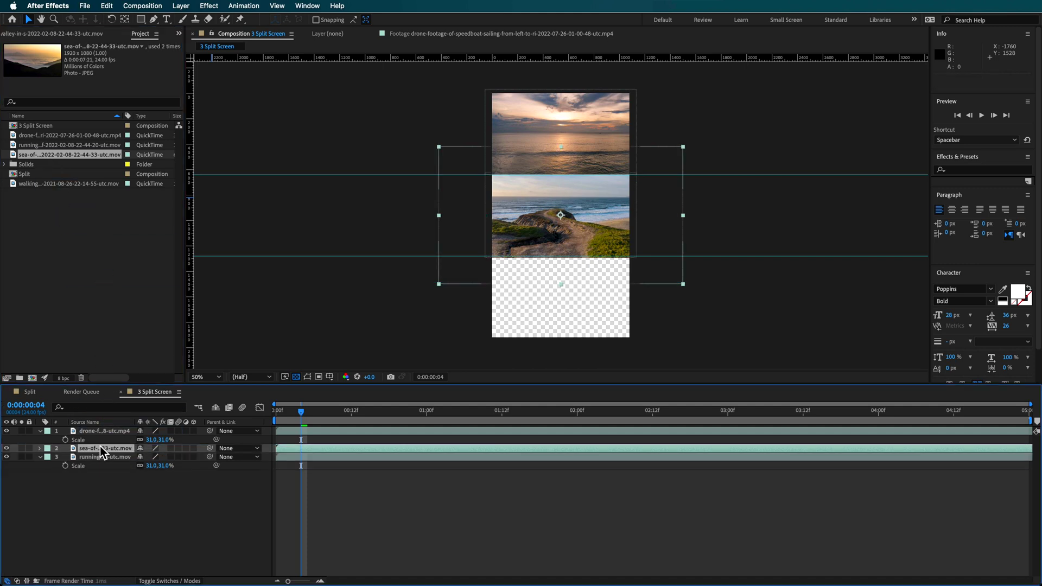
pyautogui.press('s')
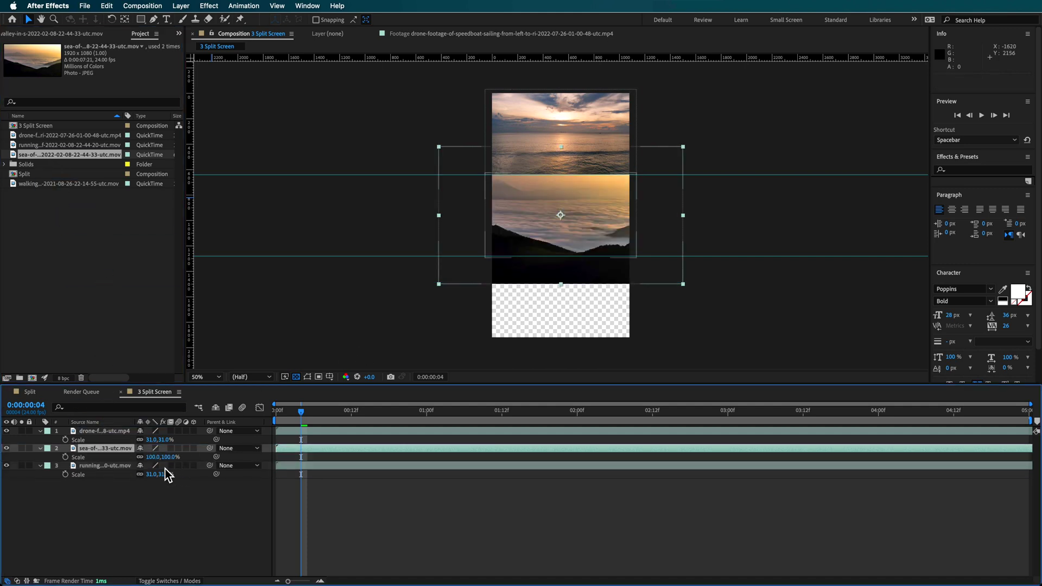
pyautogui.moveTo(170, 458); pyautogui.dragTo(150, 459)
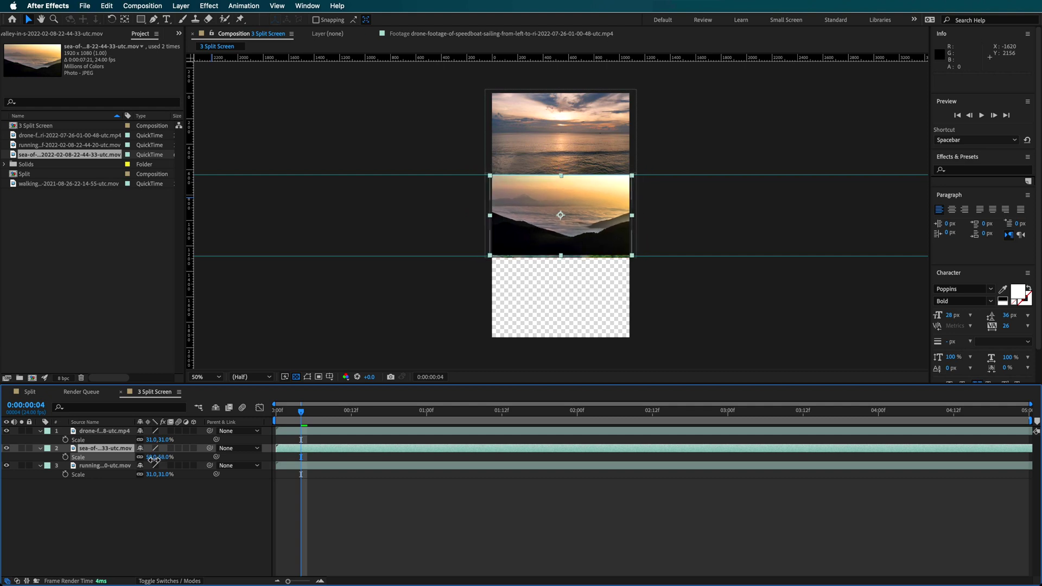
pyautogui.moveTo(547, 213); pyautogui.dragTo(542, 293)
pyautogui.moveTo(170, 459); pyautogui.dragTo(178, 459)
pyautogui.moveTo(502, 286); pyautogui.dragTo(502, 288)
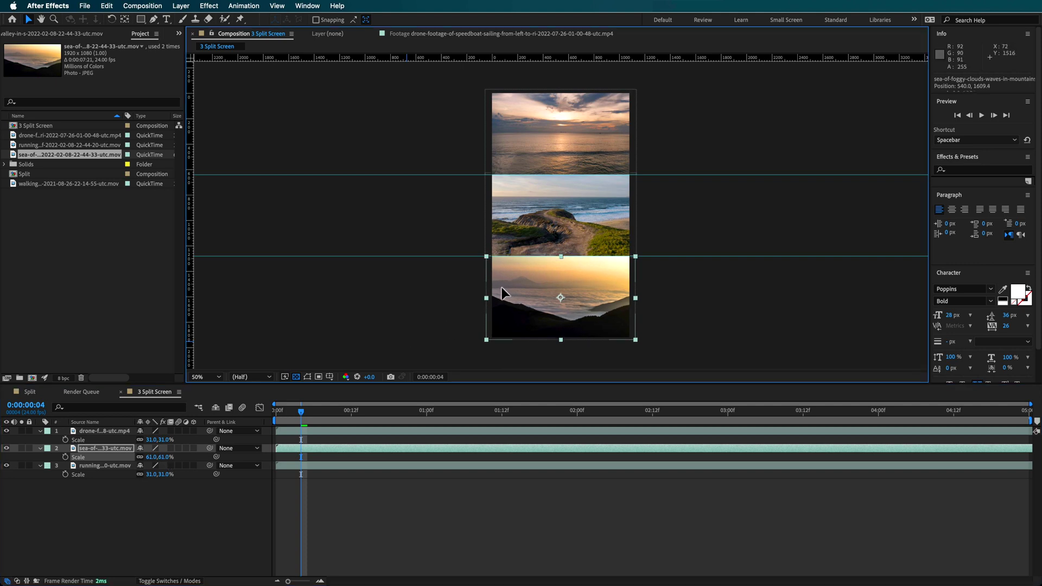
# Scale the running footage down to 30.4% and fit it into the middle third at 540, 968
pyautogui.click(100, 466)
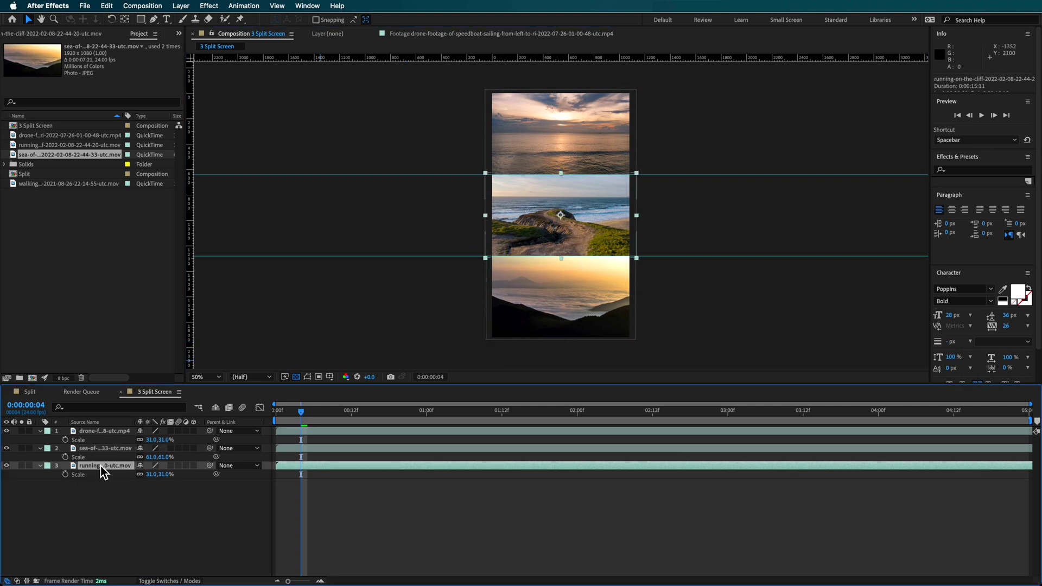
pyautogui.moveTo(485, 216)
pyautogui.mouseDown()
pyautogui.moveTo(441, 223)
pyautogui.moveTo(492, 229)
pyautogui.mouseUp()
pyautogui.moveTo(564, 217); pyautogui.dragTo(564, 218)
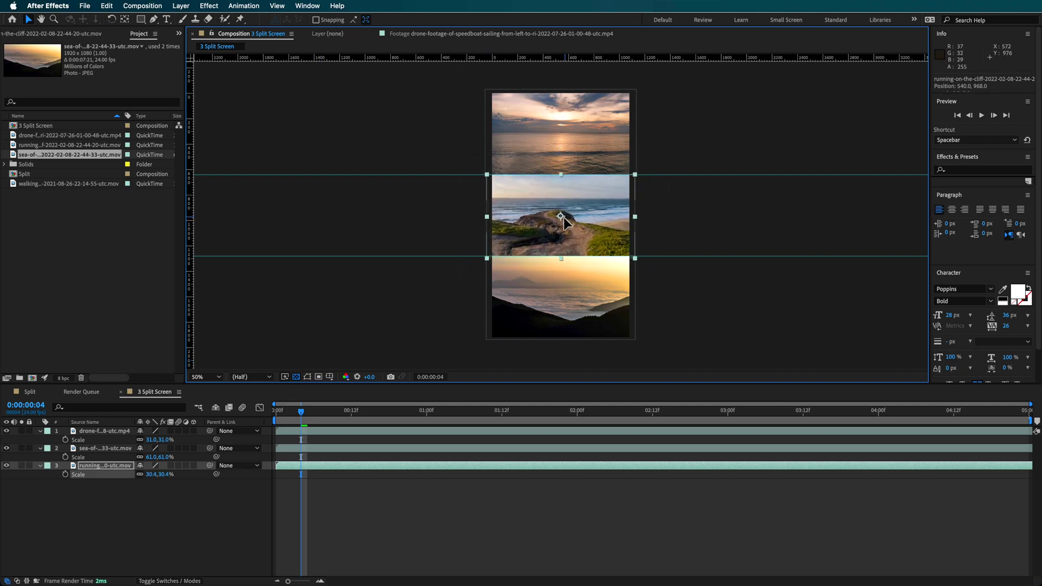
# Try cropping the drone footage with a wide rectangular mask, enlarging it to about 40% and repositioning it against the first guide
pyautogui.click(552, 129)
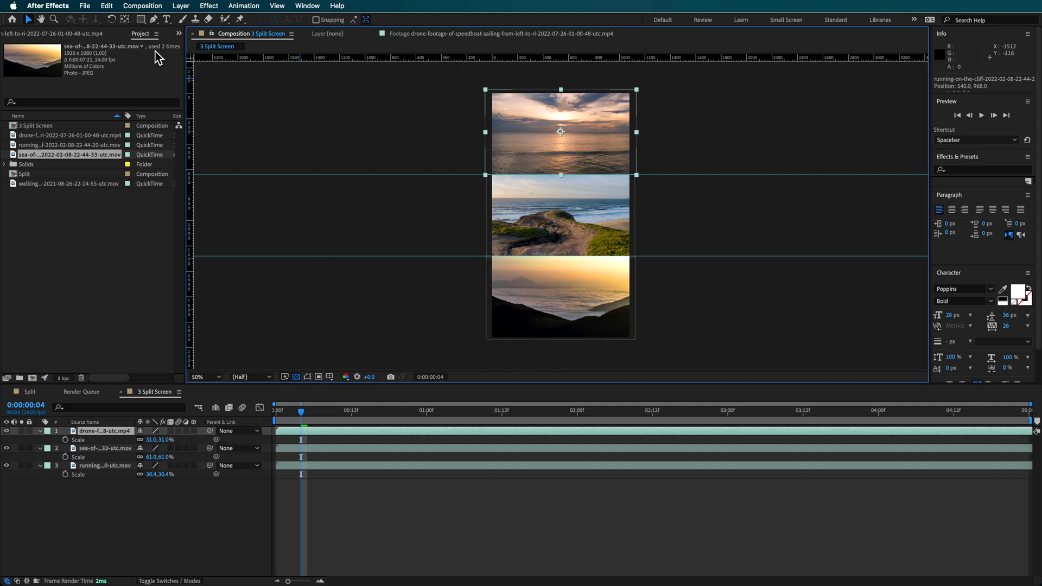
pyautogui.click(141, 19)
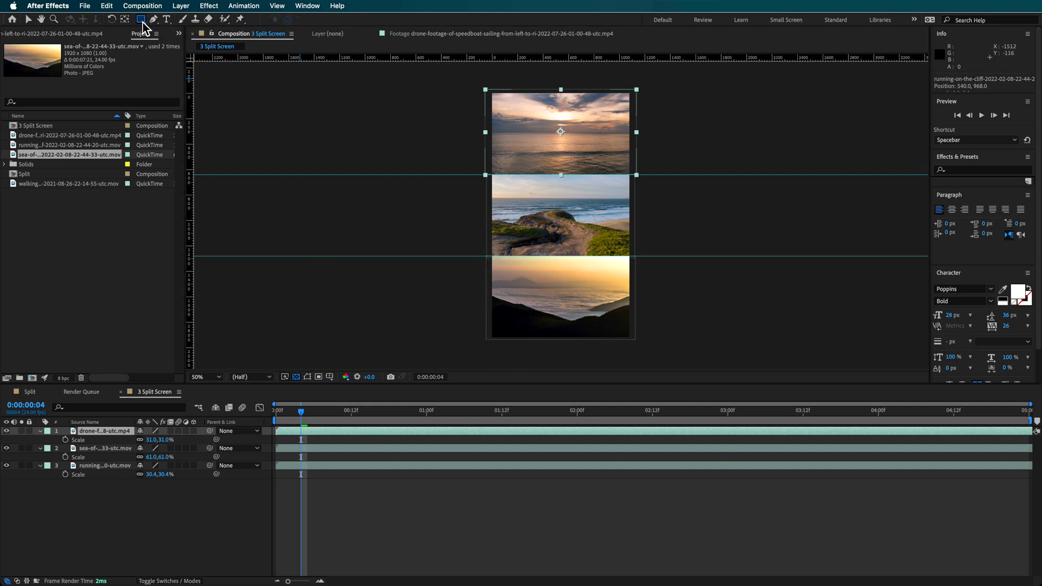
pyautogui.moveTo(411, 75); pyautogui.dragTo(712, 161)
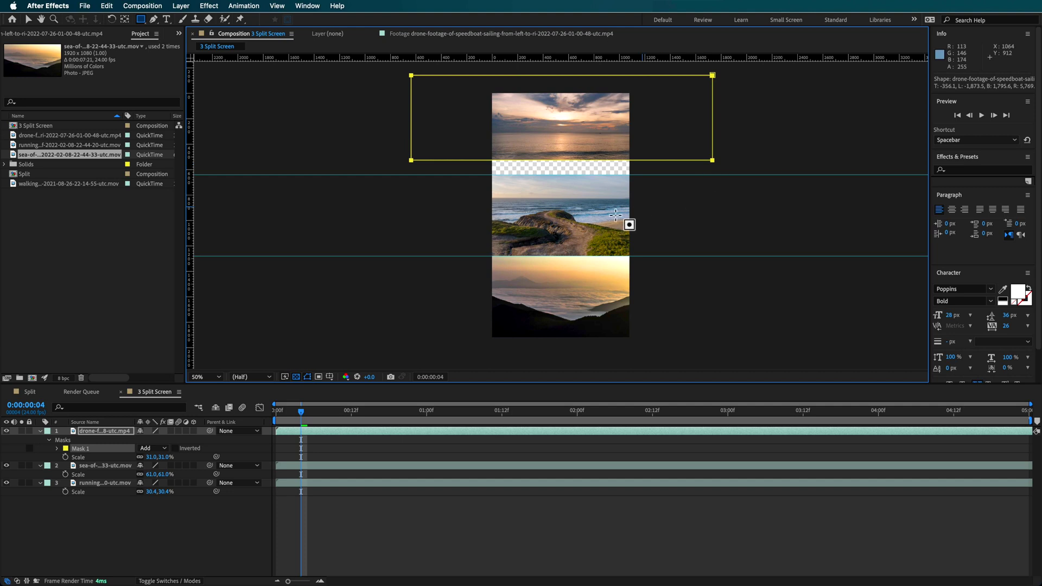
pyautogui.press('v')
pyautogui.moveTo(545, 126); pyautogui.dragTo(544, 140)
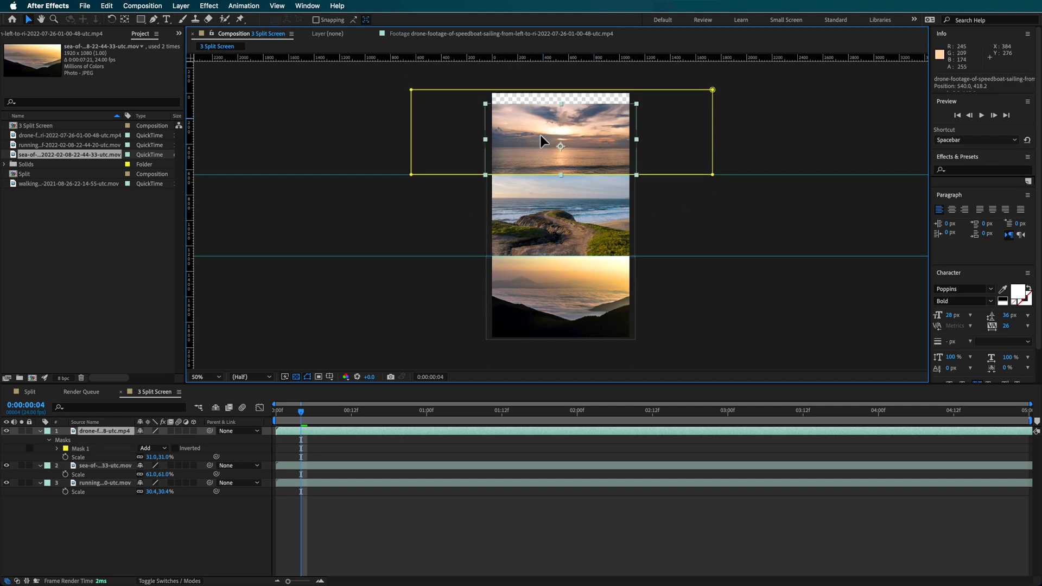
pyautogui.moveTo(482, 103); pyautogui.dragTo(464, 86)
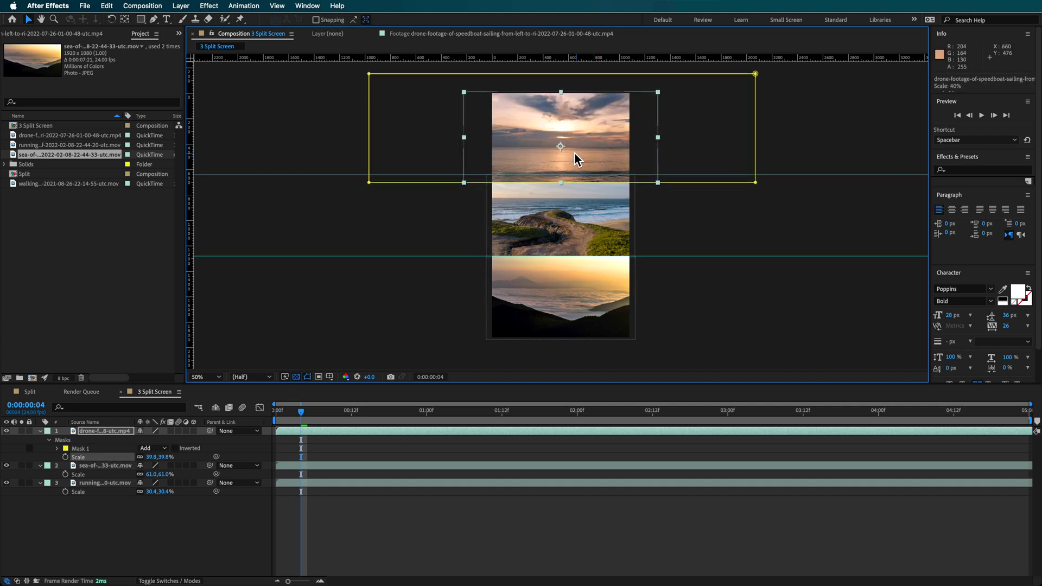
pyautogui.moveTo(570, 162); pyautogui.dragTo(561, 152)
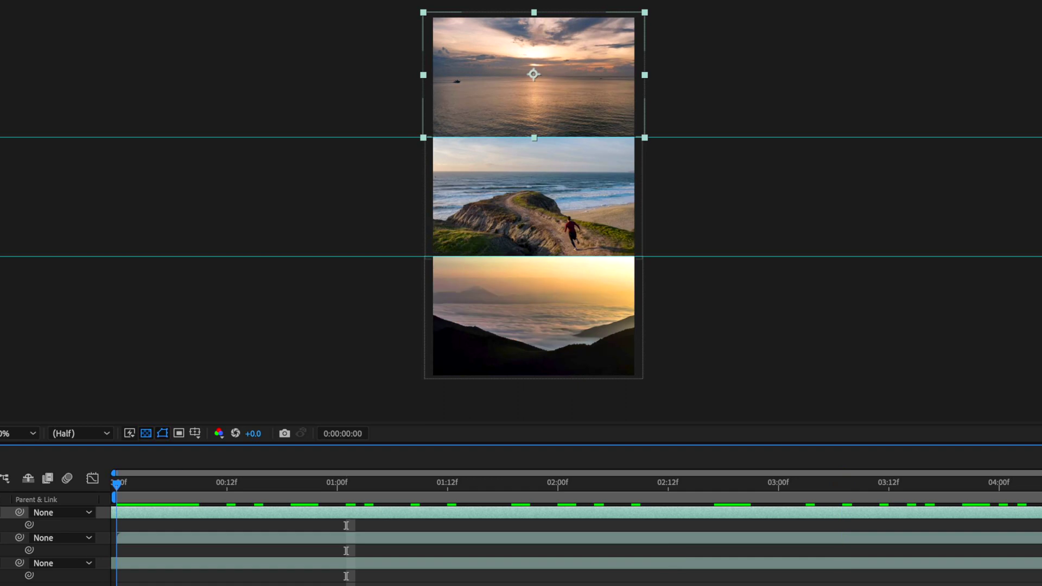
# Play back the composition to review the three stacked clips
pyautogui.press('space')
pyautogui.press('space')
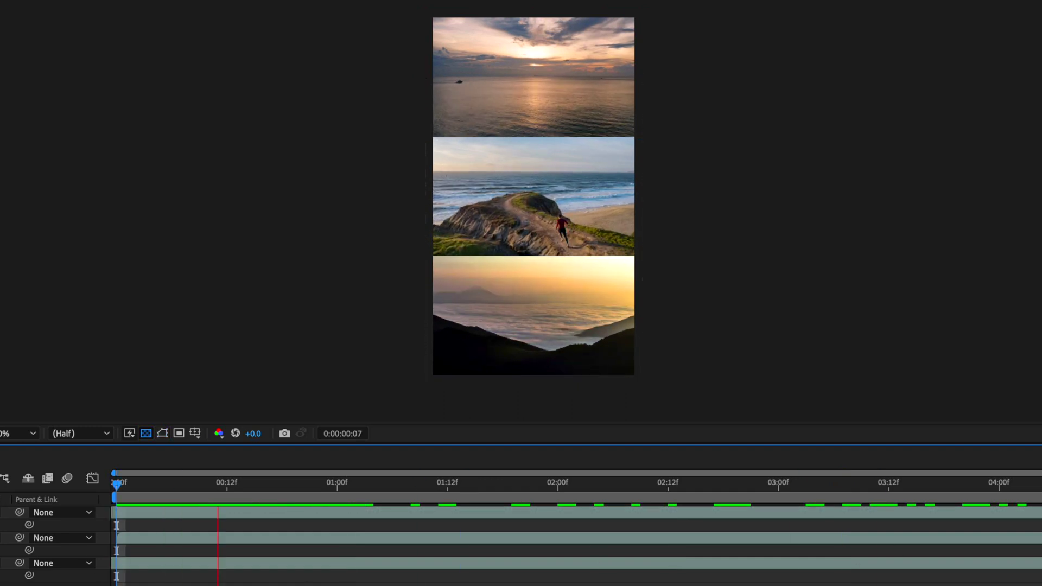
pyautogui.press('space')
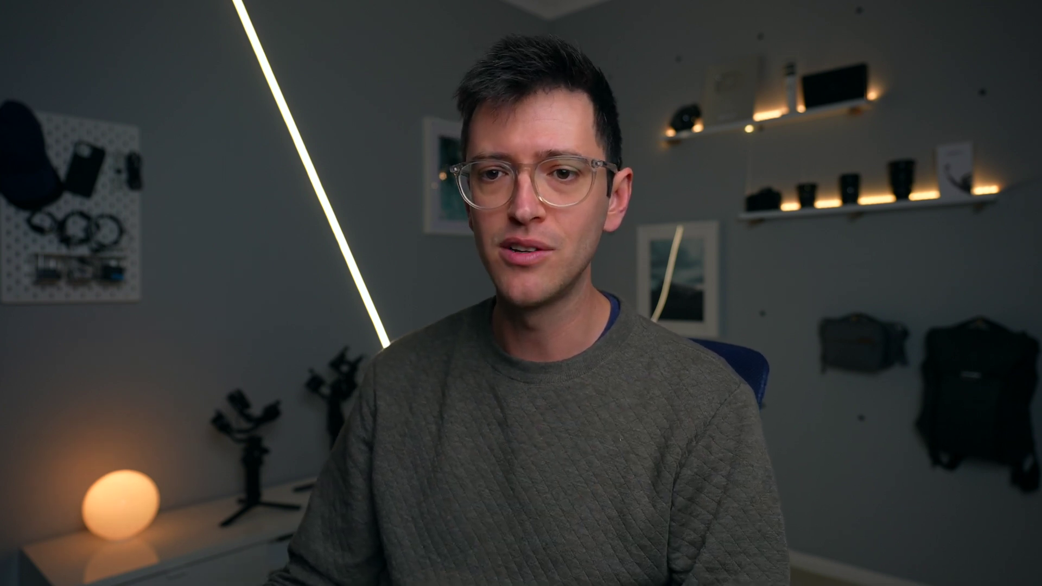
# Create a new adjustment layer above the three footage layers
pyautogui.rightClick(64, 451)
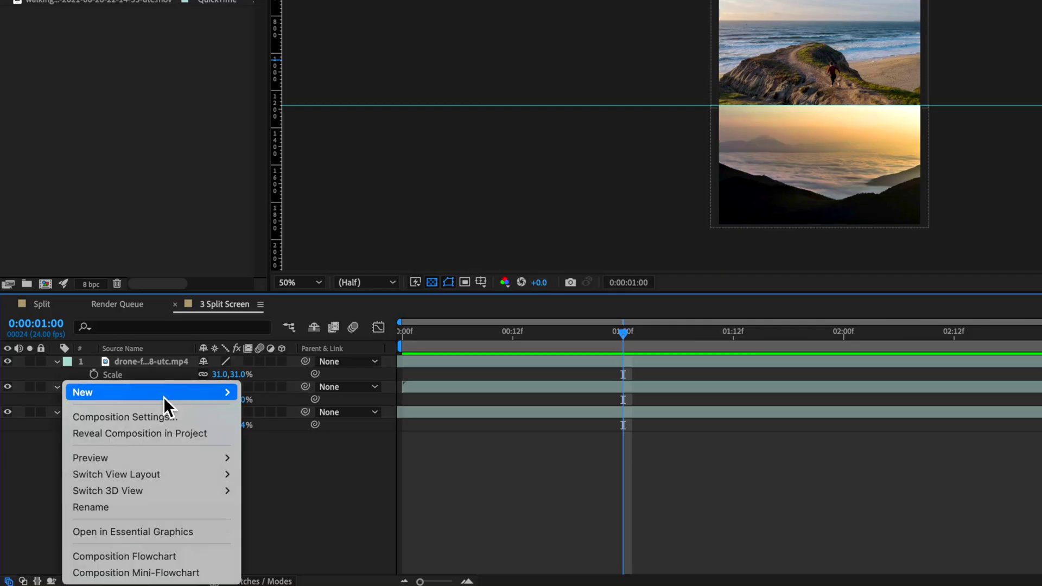
pyautogui.moveTo(164, 393)
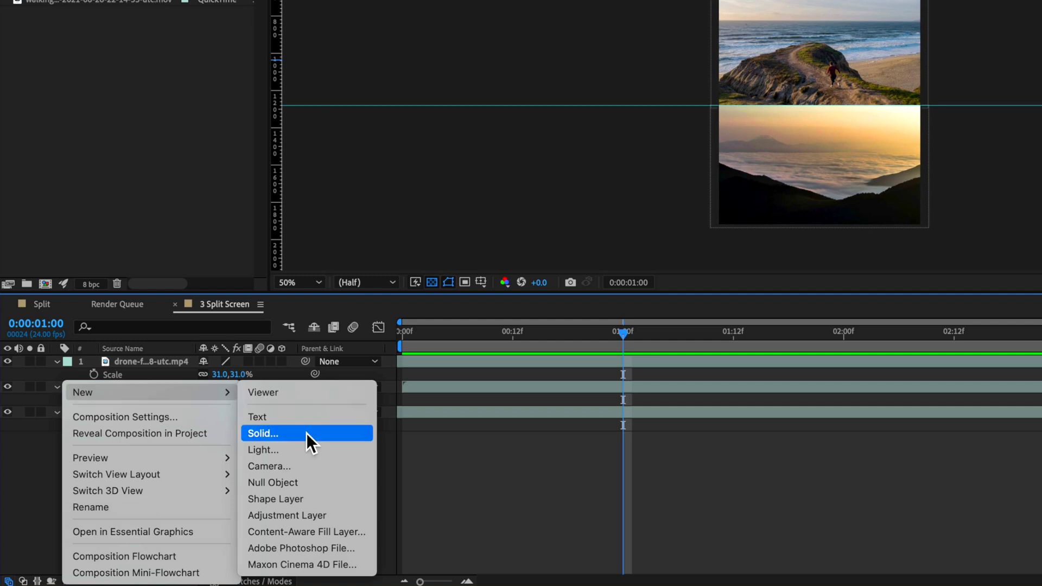
pyautogui.click(291, 516)
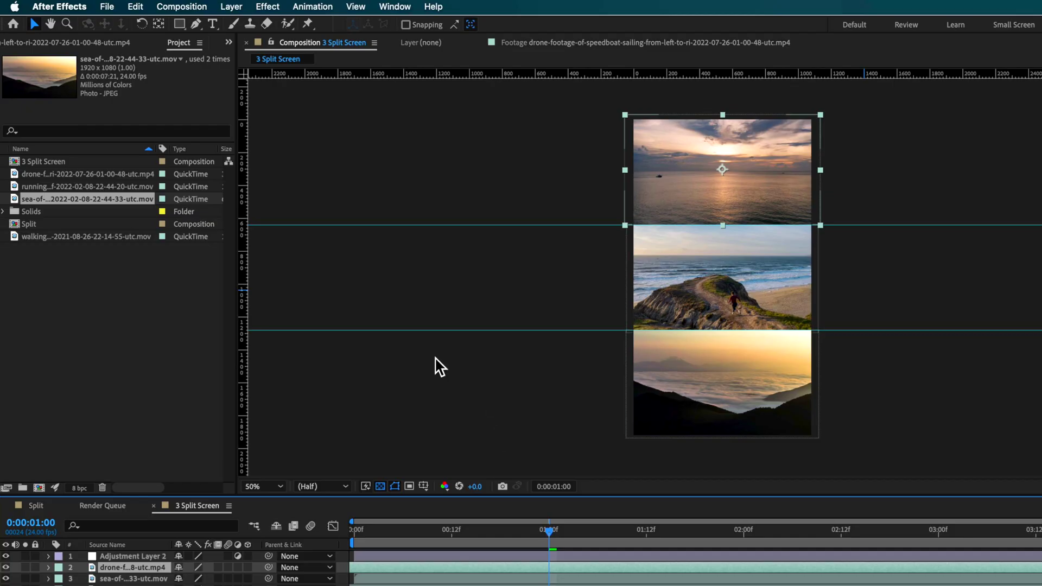
# Apply the Lumetri Color effect to the drone footage layer
pyautogui.click(438, 6)
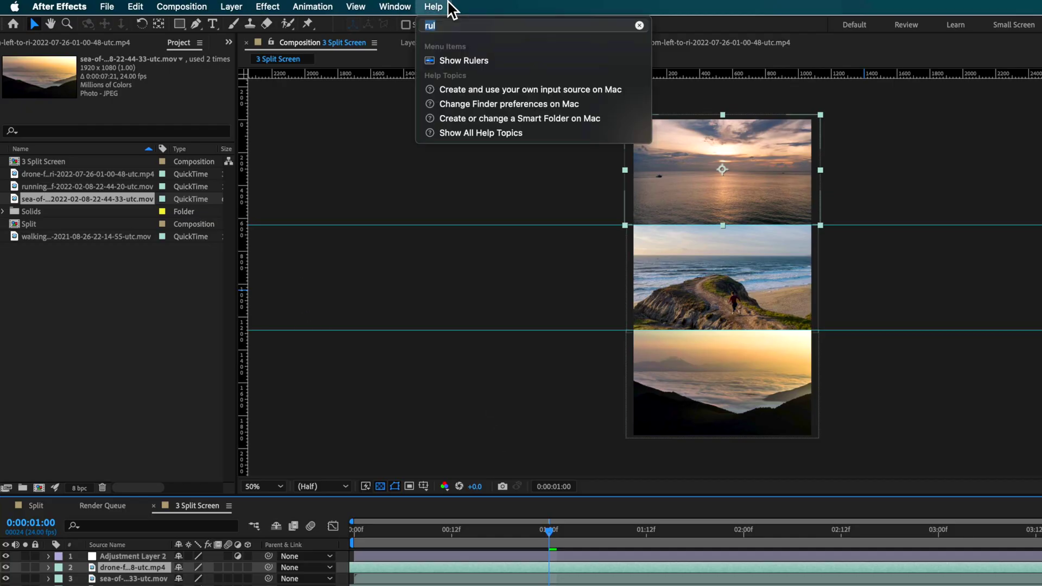
pyautogui.write('lumet')
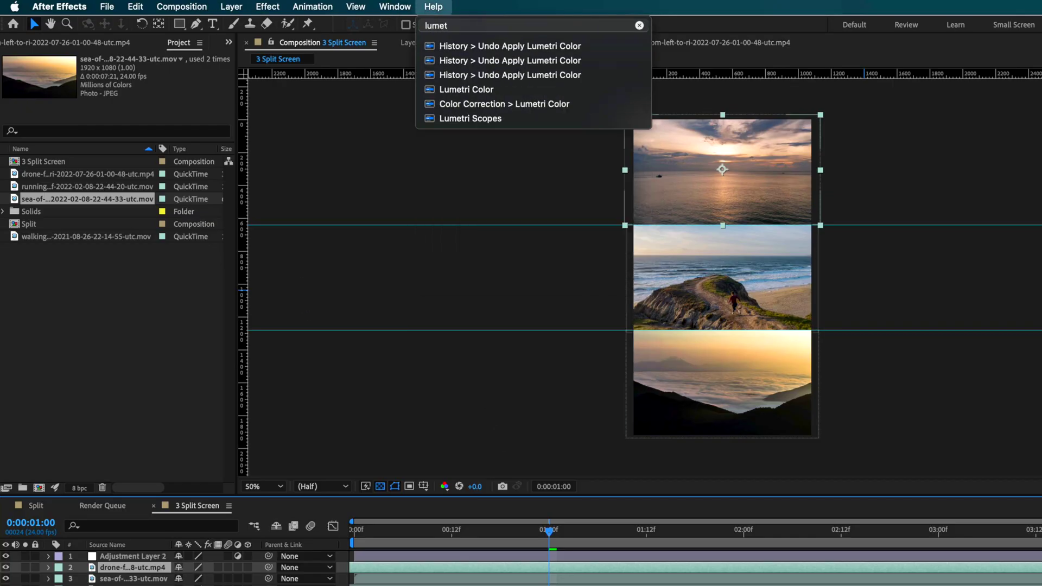
pyautogui.click(468, 90)
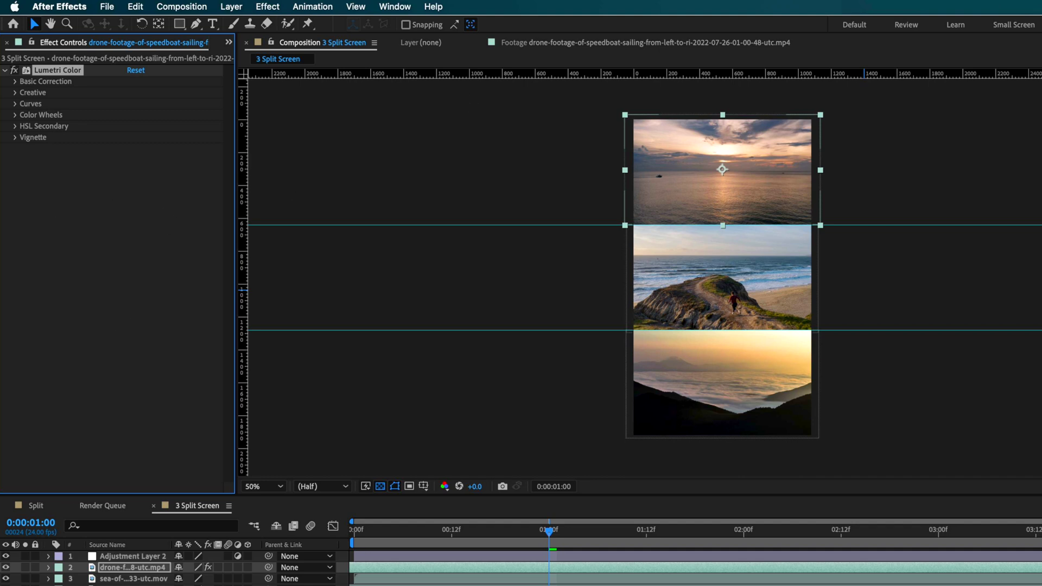
# Load the Tangy Mango look on the drone footage's Lumetri Color effect, with intensity 86 and contrast 24
pyautogui.click(24, 93)
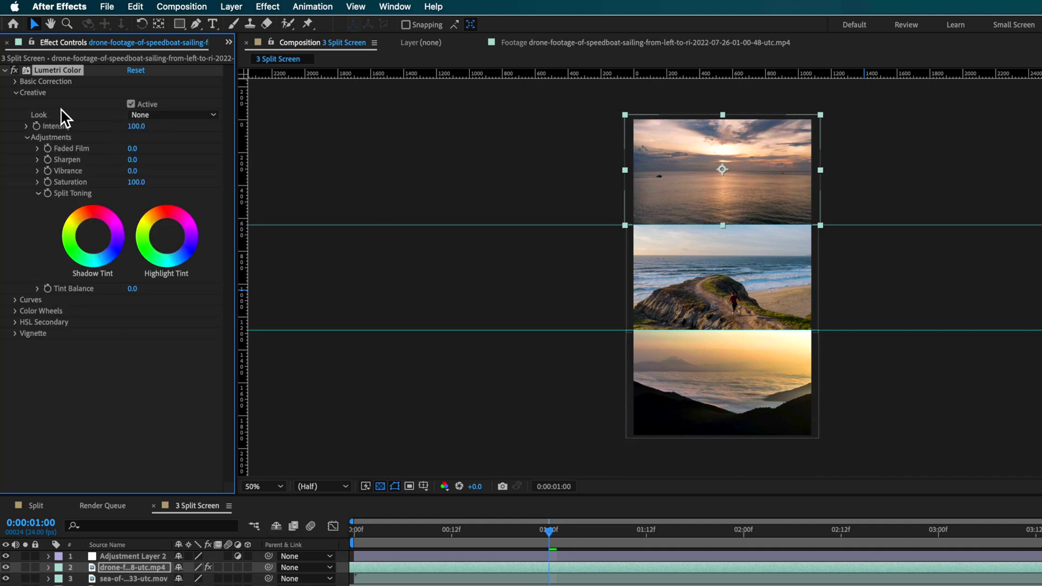
pyautogui.click(165, 116)
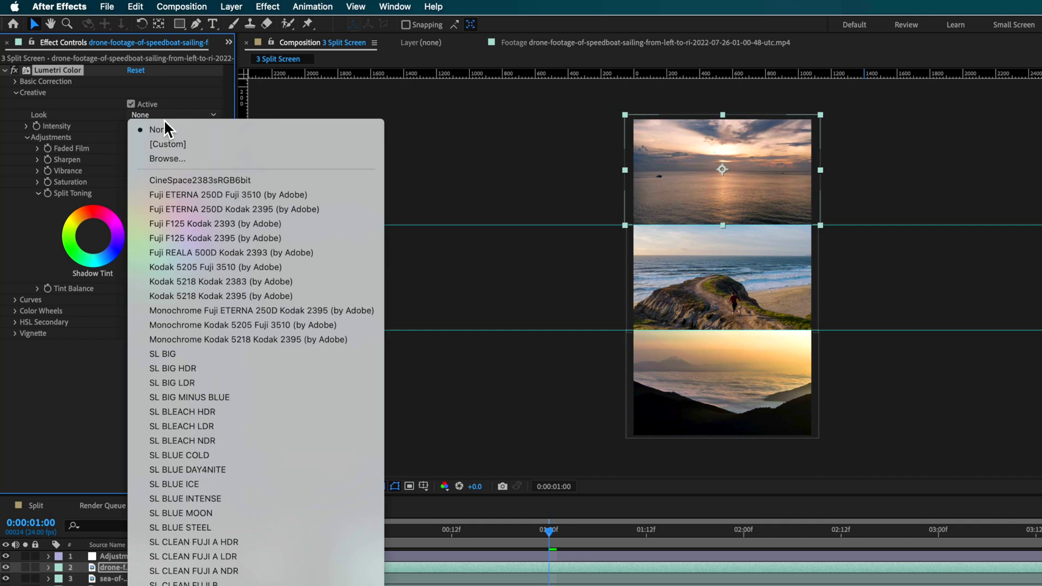
pyautogui.click(160, 156)
pyautogui.click(525, 191)
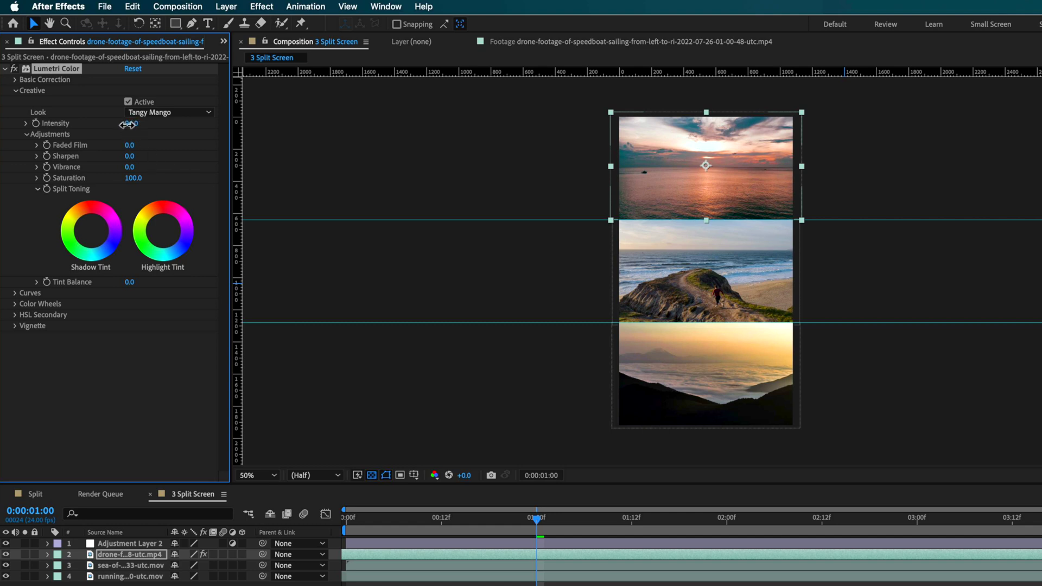
pyautogui.moveTo(128, 124); pyautogui.dragTo(130, 125)
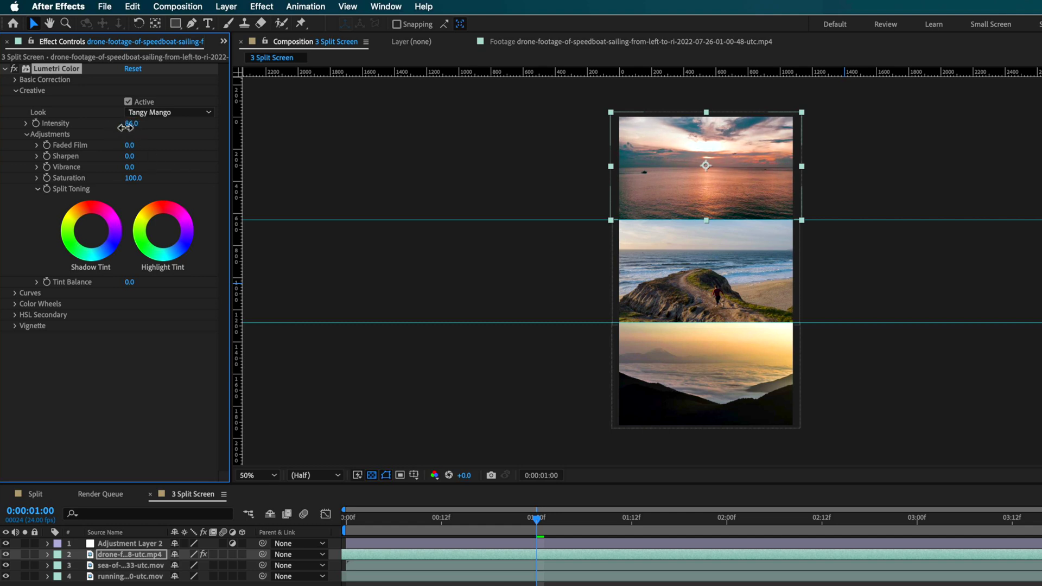
pyautogui.click(15, 80)
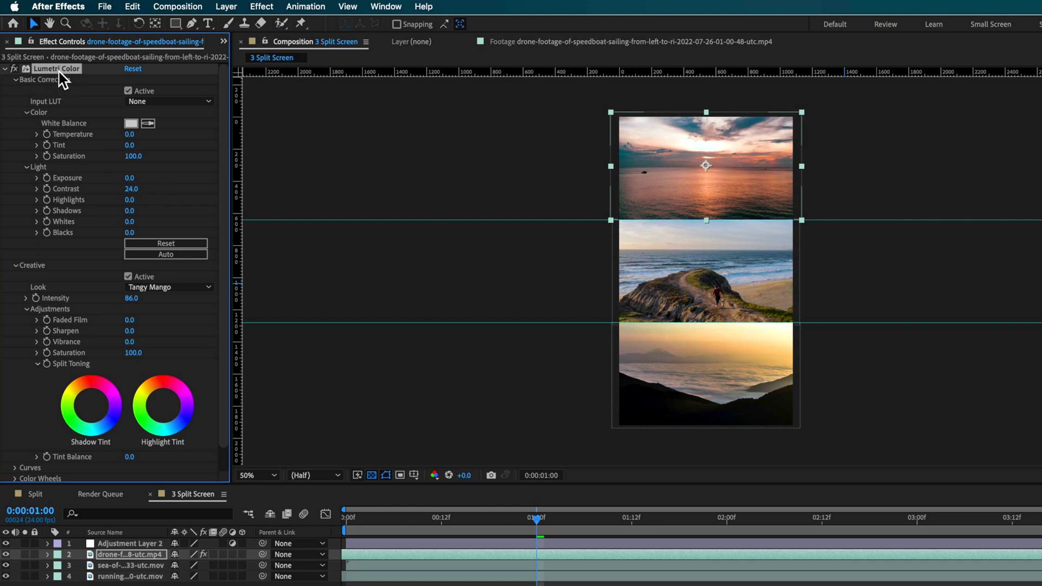
# Paste the drone footage's Lumetri Color effect with the Tangy Mango look onto the running-on-the-cliff layer
pyautogui.click(120, 566)
pyautogui.click(118, 578)
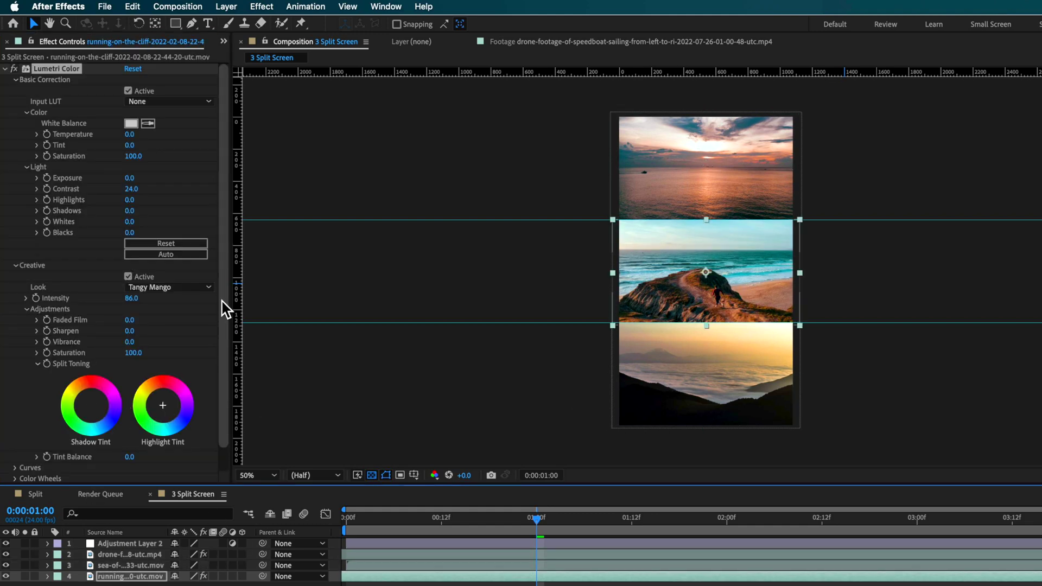
pyautogui.scroll(-2, 198, 304)
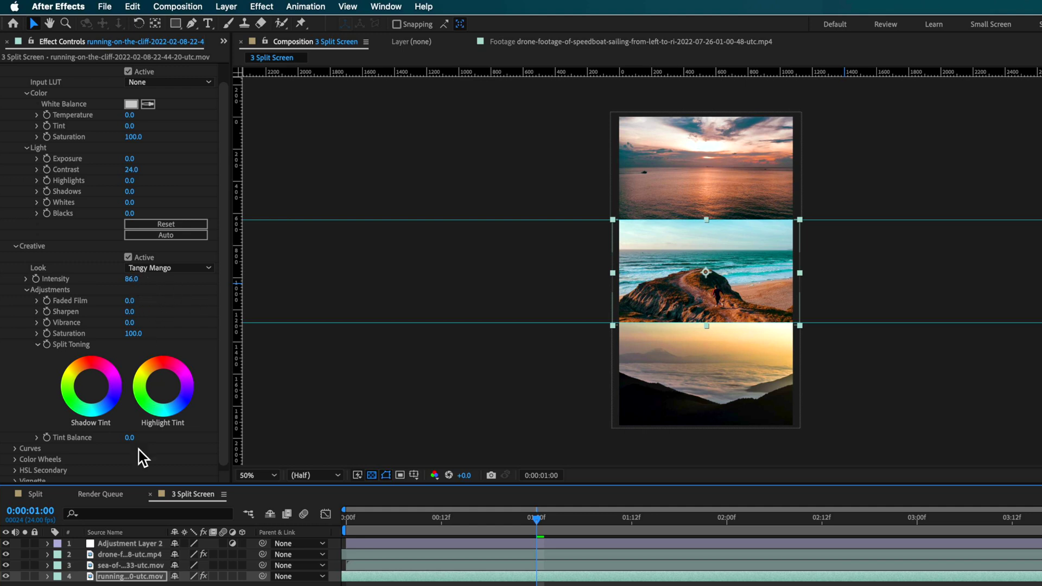
# Give the sea-of-foggy-clouds layer a reset Lumetri Color effect and load the Bright Cherry look from the FREE LUTs folder
pyautogui.click(135, 568)
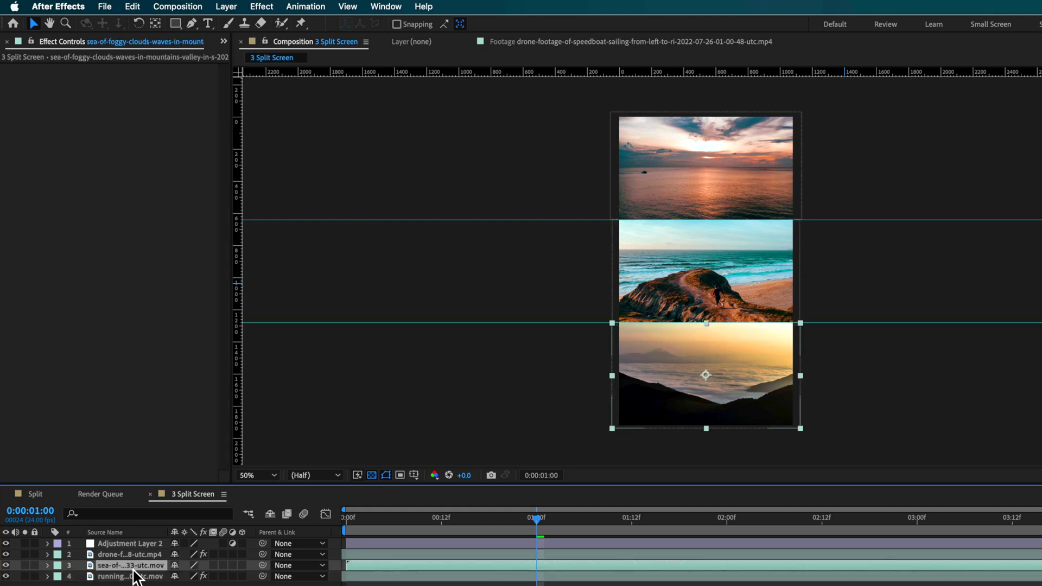
pyautogui.hotkey('ctrl', 'v')
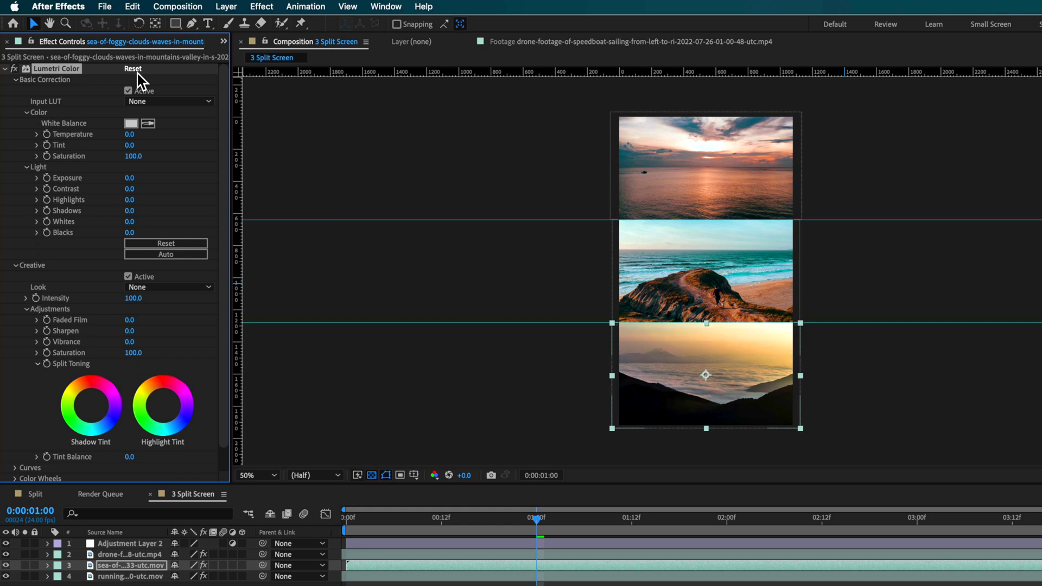
pyautogui.click(162, 287)
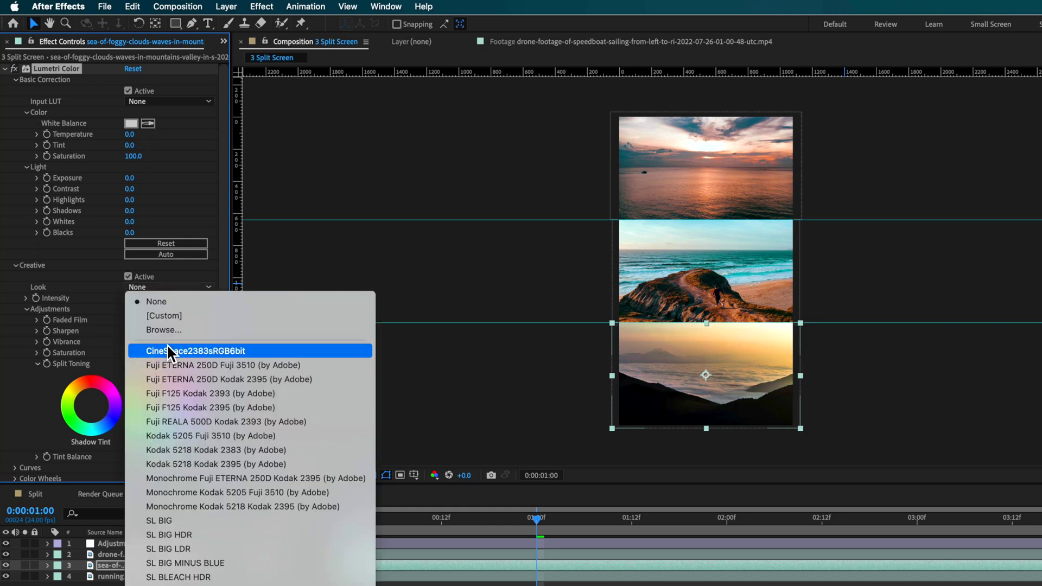
pyautogui.click(255, 331)
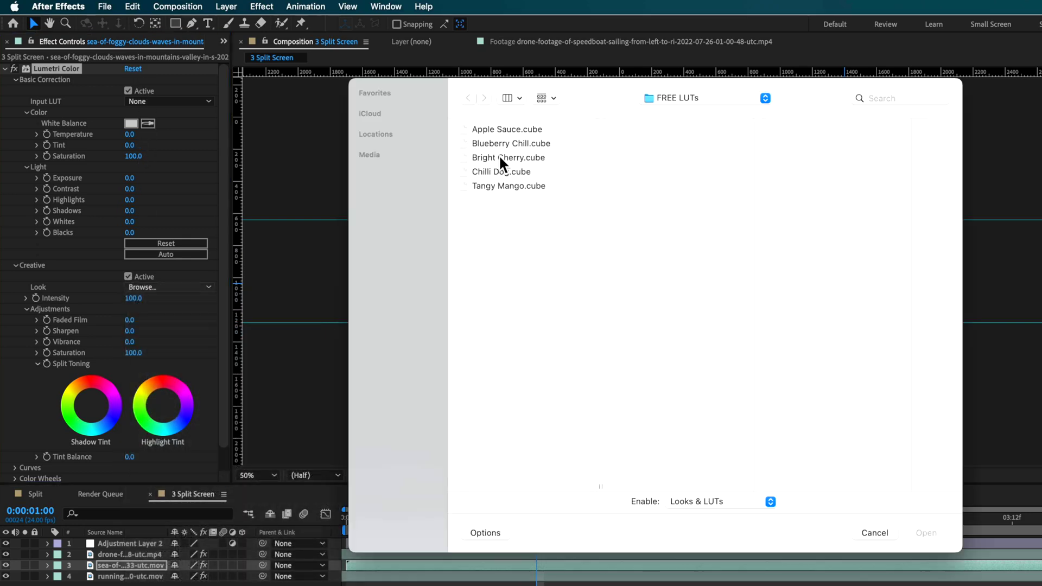
pyautogui.click(498, 162)
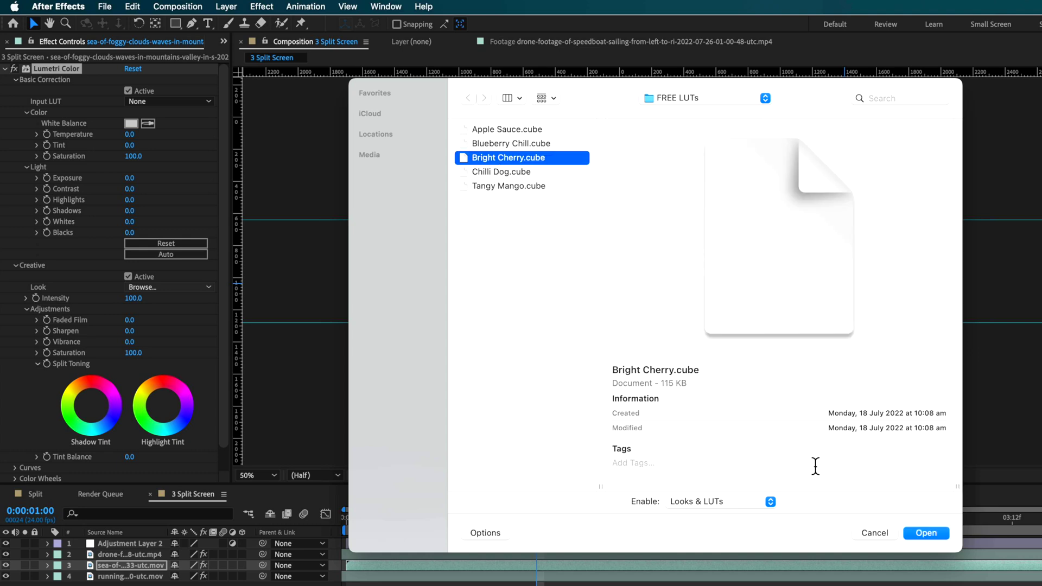
pyautogui.click(927, 534)
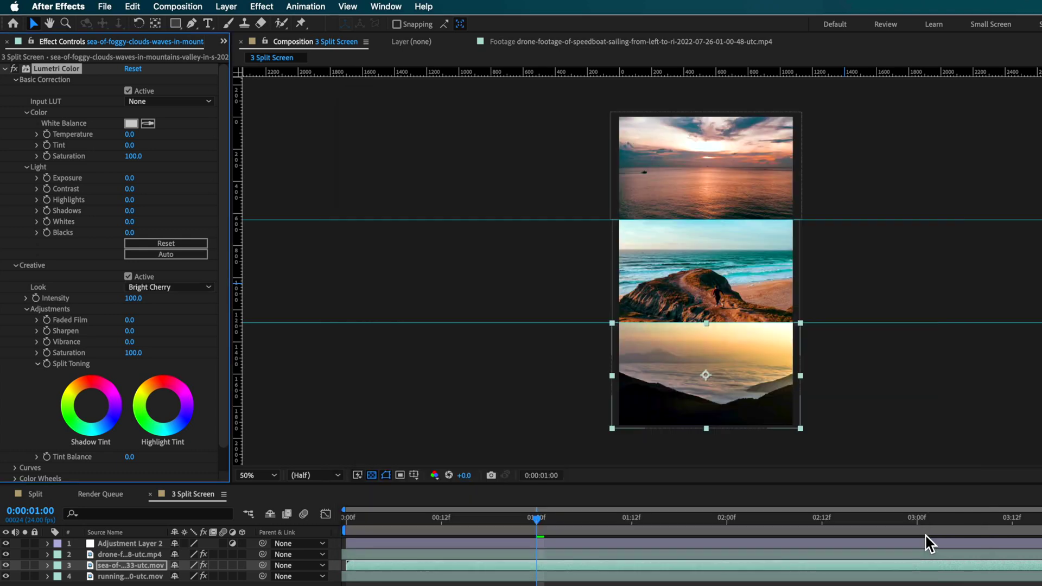
# Set the Bright Cherry look's intensity to 75 on the sea-of-foggy-clouds layer
pyautogui.moveTo(132, 298); pyautogui.dragTo(112, 302)
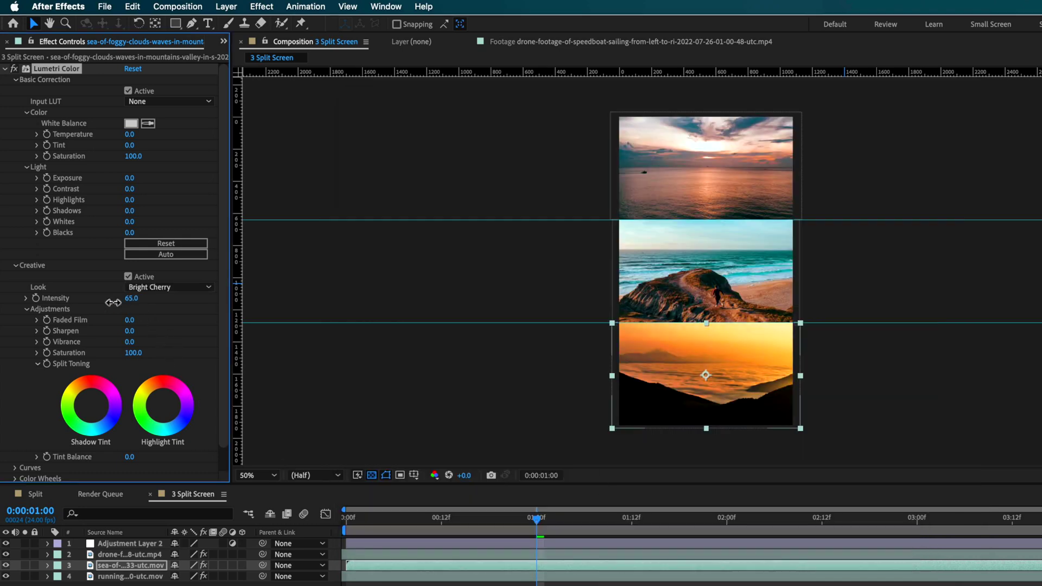
pyautogui.press('super+shift+a')
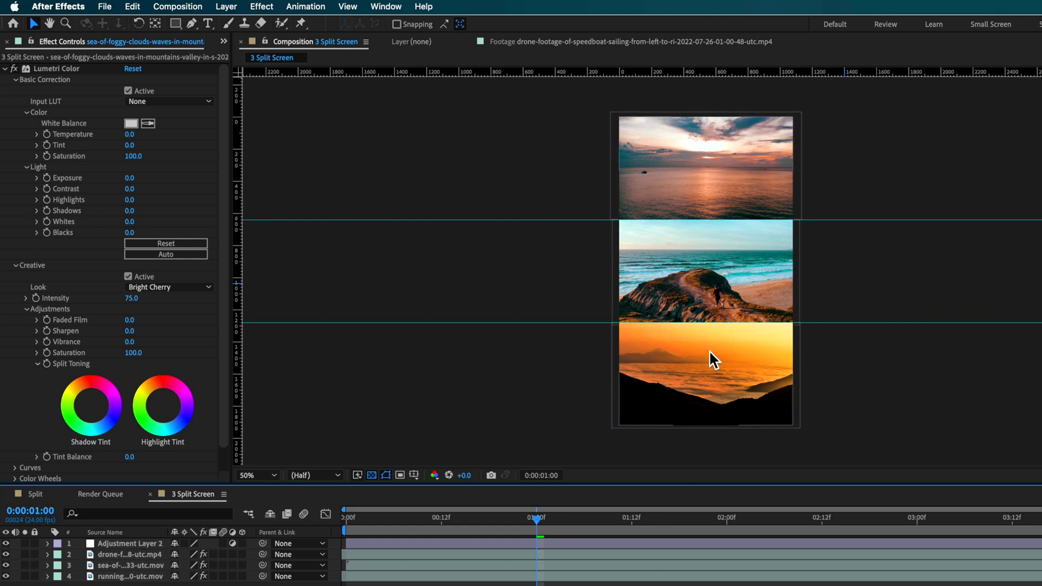
pyautogui.moveTo(131, 352); pyautogui.dragTo(112, 357)
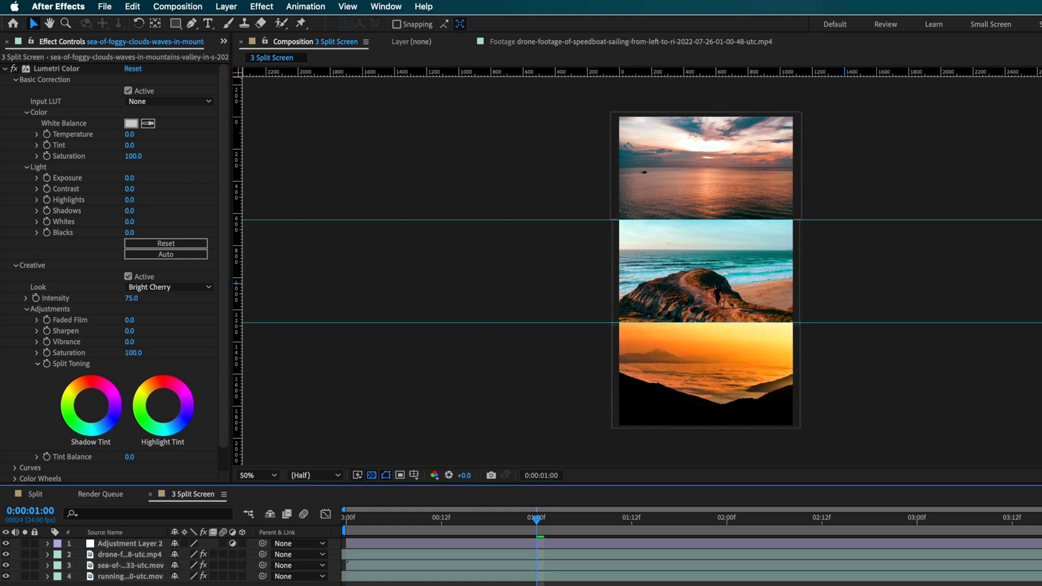
# Apply the Lumetri Color effect to Adjustment Layer 2 and expand its Basic Correction settings
pyautogui.click(130, 543)
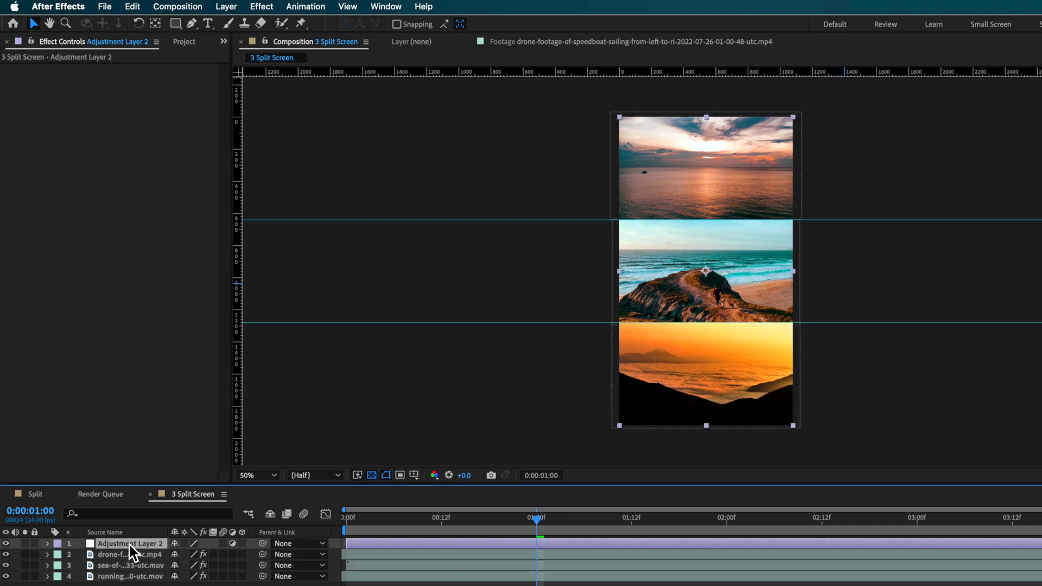
pyautogui.click(386, 6)
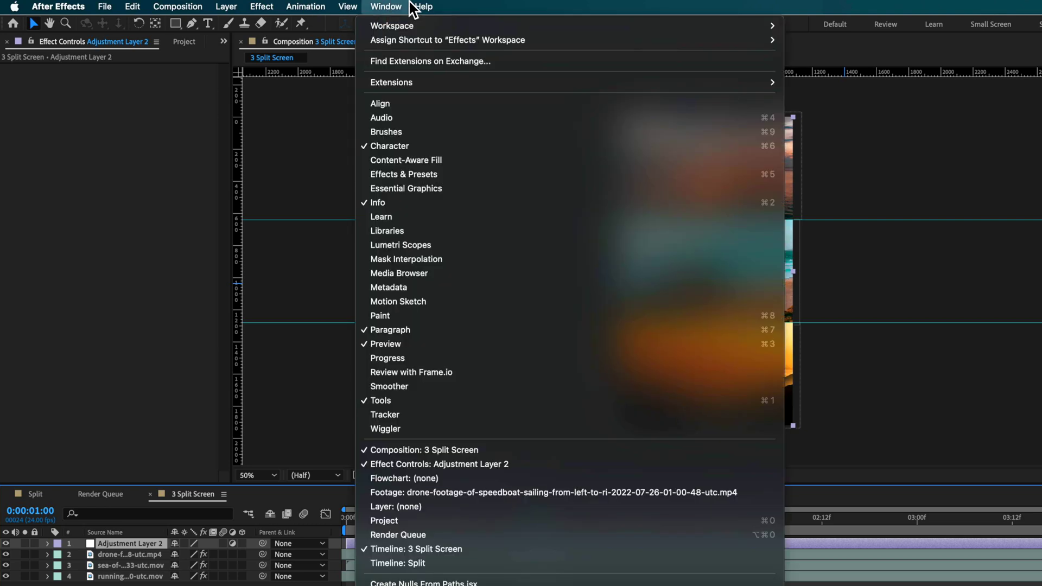
pyautogui.moveTo(418, 7)
pyautogui.click(454, 103)
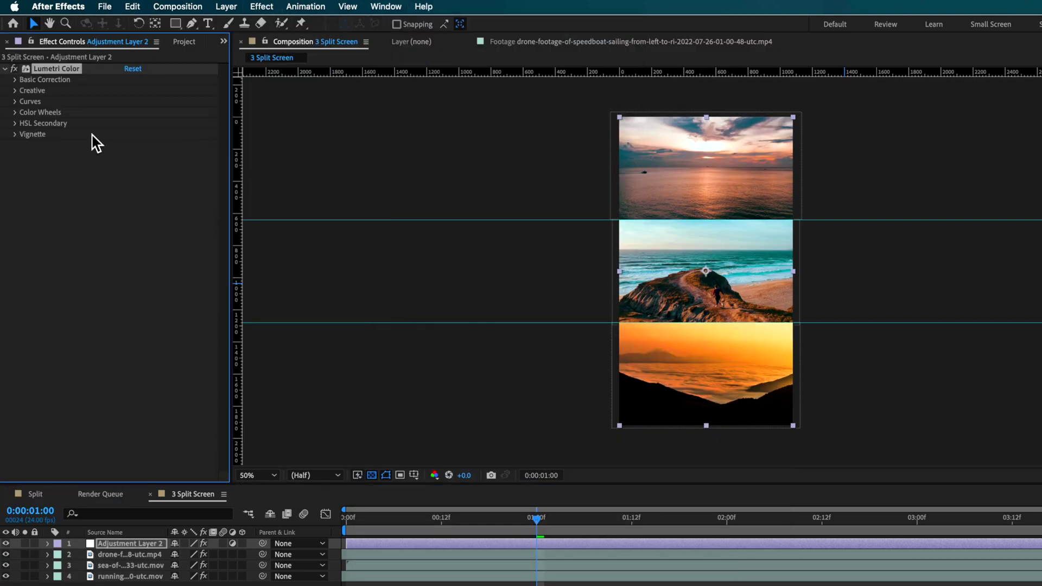
pyautogui.click(17, 81)
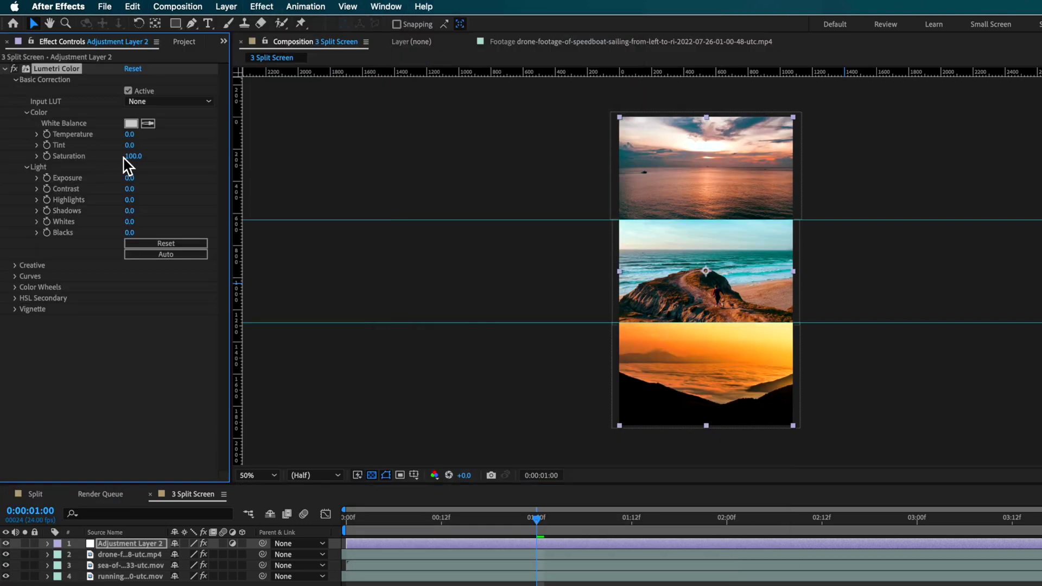
# Try saturation values of 77 and 105 in the adjustment layer's Basic Correction
pyautogui.moveTo(133, 158)
pyautogui.mouseDown()
pyautogui.moveTo(97, 160)
pyautogui.moveTo(129, 161)
pyautogui.mouseUp()
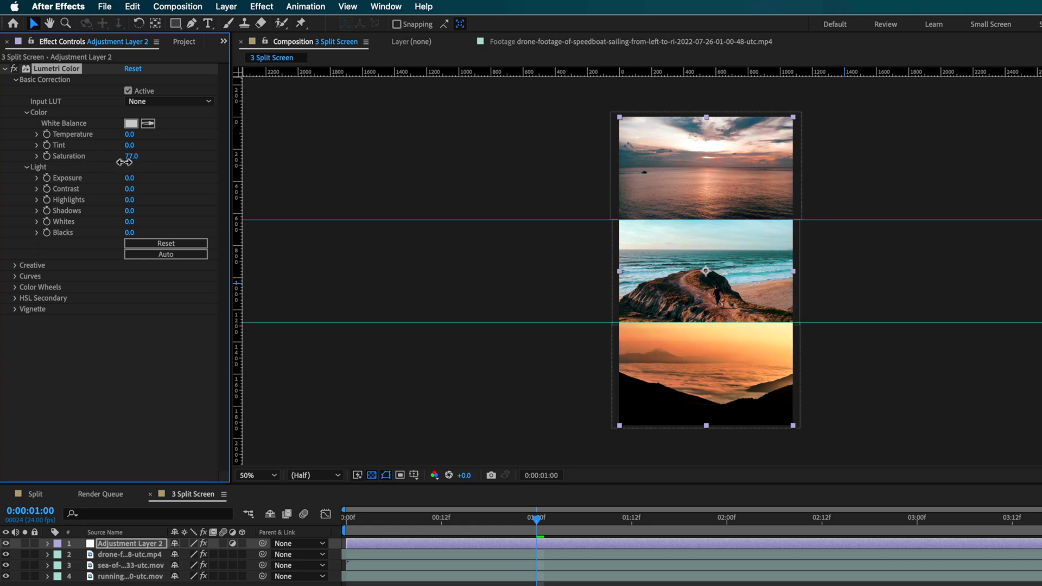
pyautogui.moveTo(128, 163); pyautogui.dragTo(125, 161)
pyautogui.click(136, 161)
pyautogui.write('105')
pyautogui.press('Return')
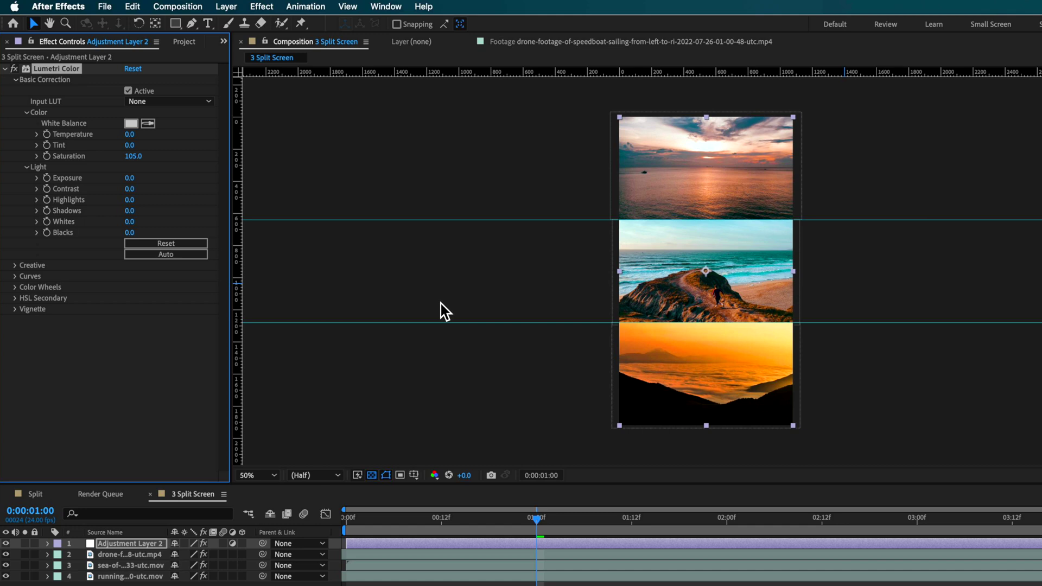
# Set the adjustment layer's Basic Correction saturation to 81
pyautogui.click(131, 157)
pyautogui.write('100')
pyautogui.press('Return')
pyautogui.moveTo(132, 156); pyautogui.dragTo(121, 162)
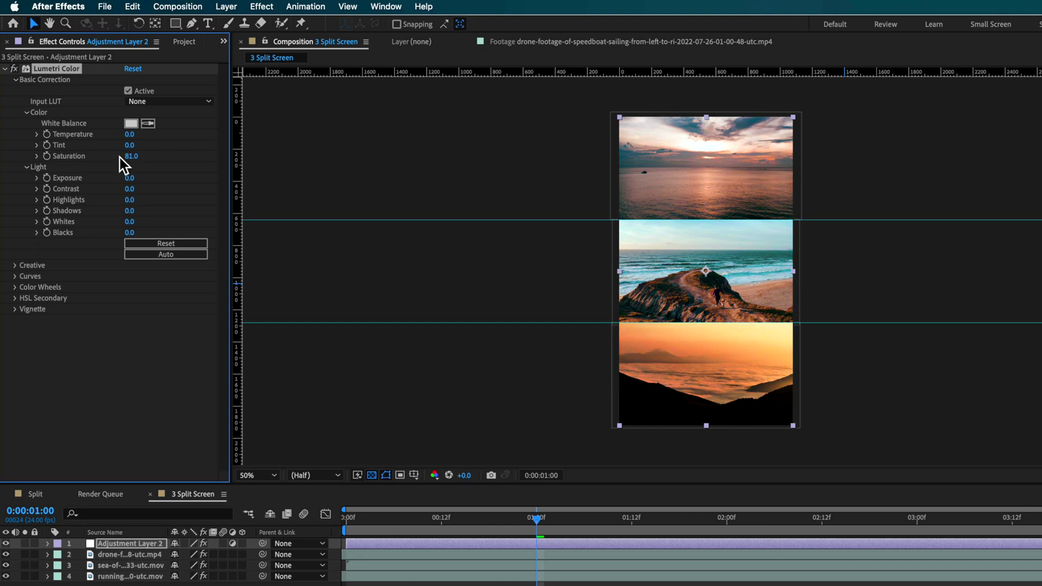
pyautogui.click(132, 373)
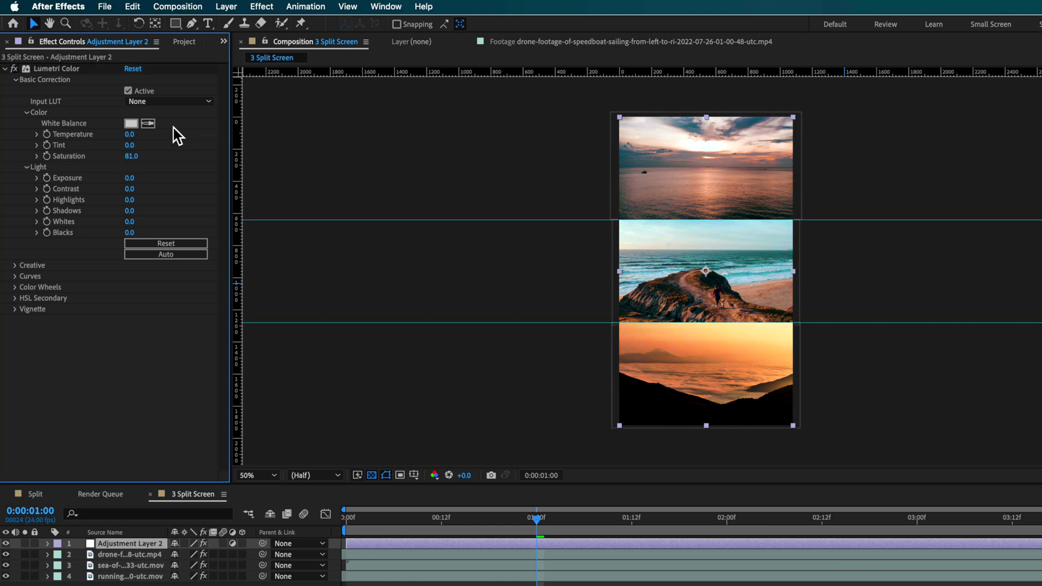
# Search the commands for "unsharp" and apply the Unsharp Mask effect to Adjustment Layer 2
pyautogui.click(423, 6)
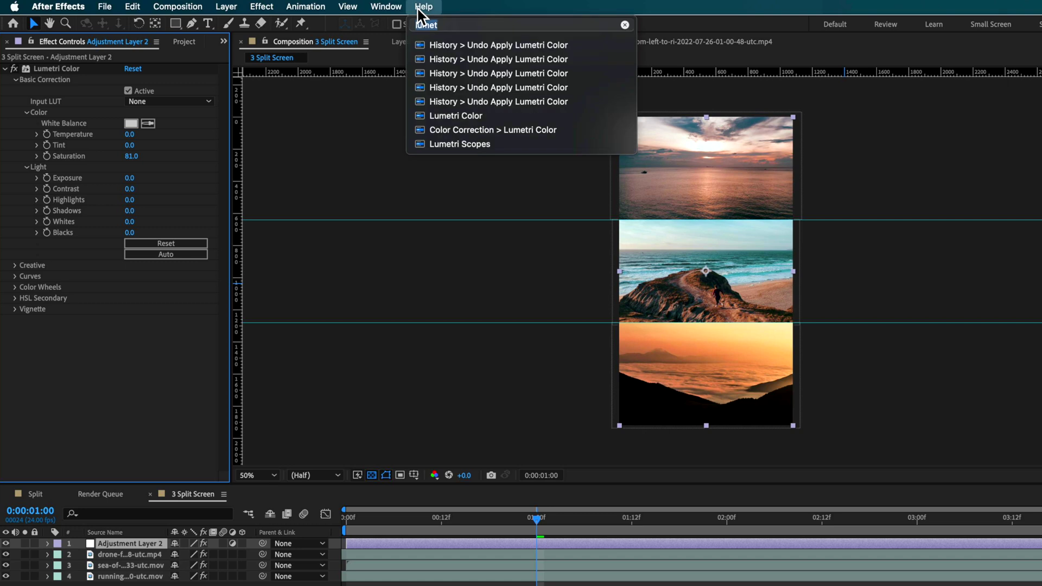
pyautogui.write('unsa')
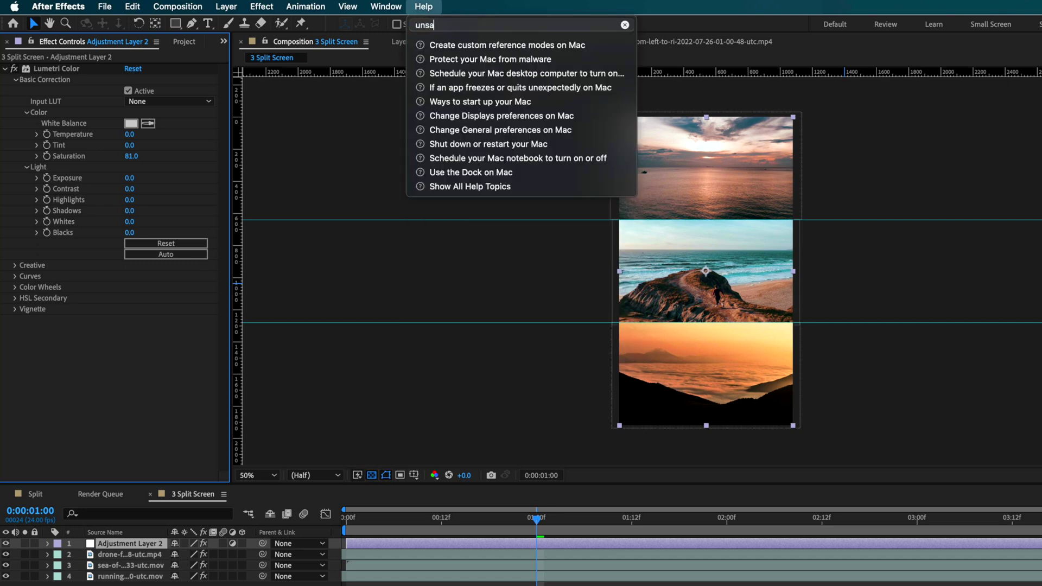
pyautogui.press('BackSpace')
pyautogui.write('harp')
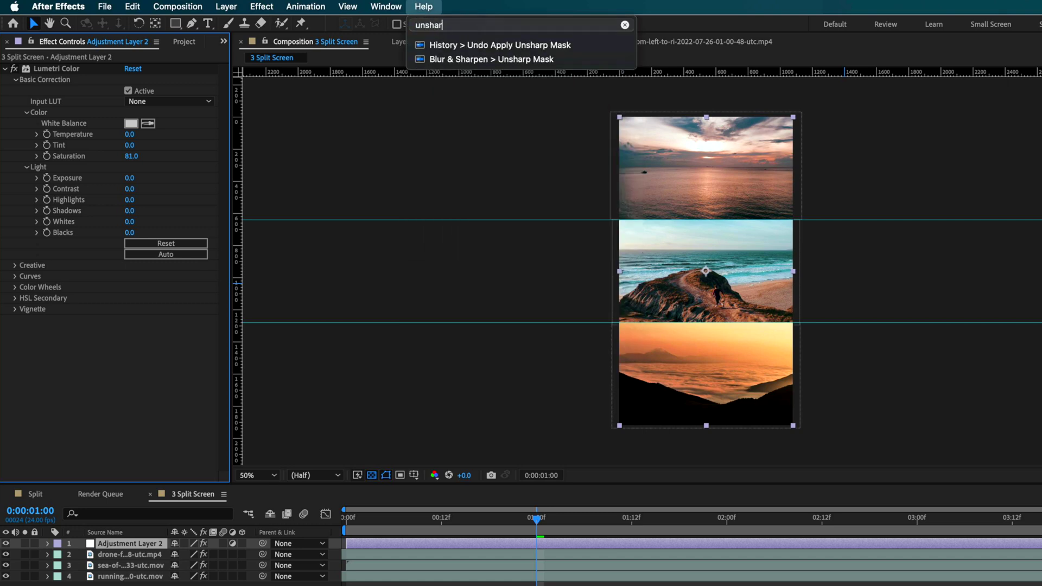
pyautogui.moveTo(491, 45)
pyautogui.moveTo(462, 59)
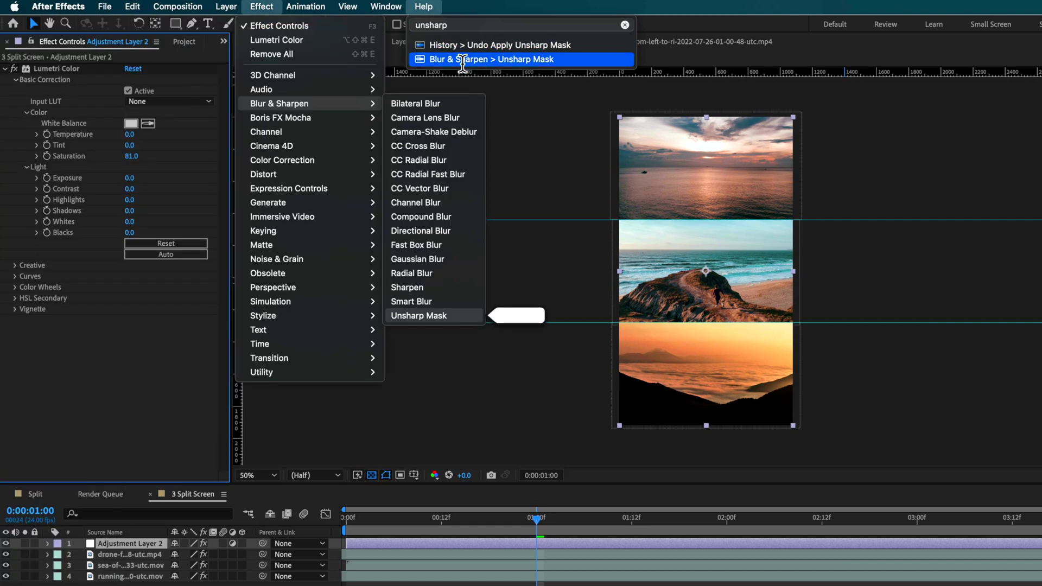
pyautogui.click(461, 59)
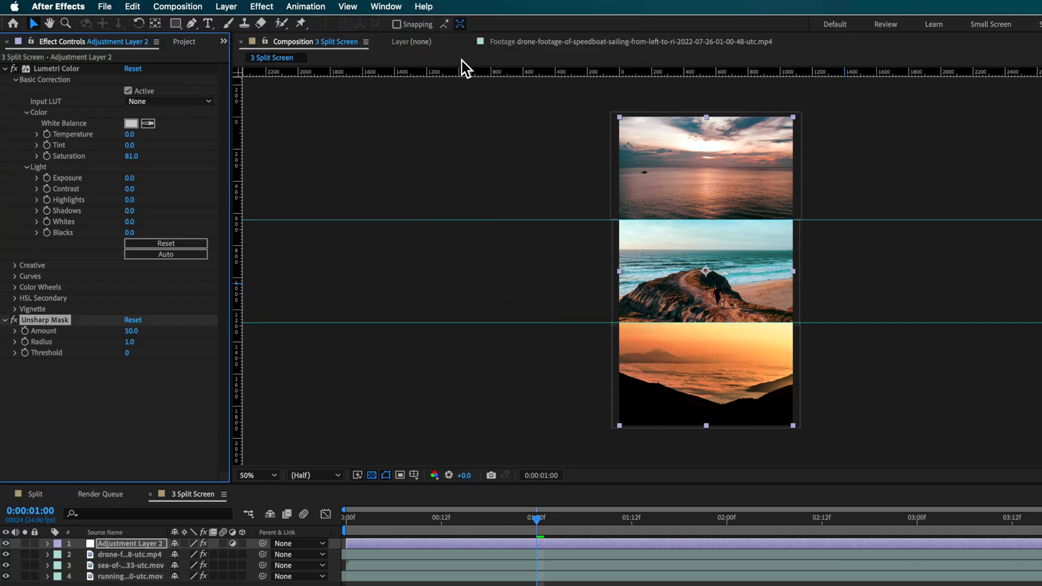
# Set the Unsharp Mask amount to 70 and radius to 2 on the adjustment layer
pyautogui.click(133, 332)
pyautogui.write('70')
pyautogui.press('Return')
pyautogui.click(131, 342)
pyautogui.write('2')
pyautogui.press('Return')
pyautogui.click(174, 409)
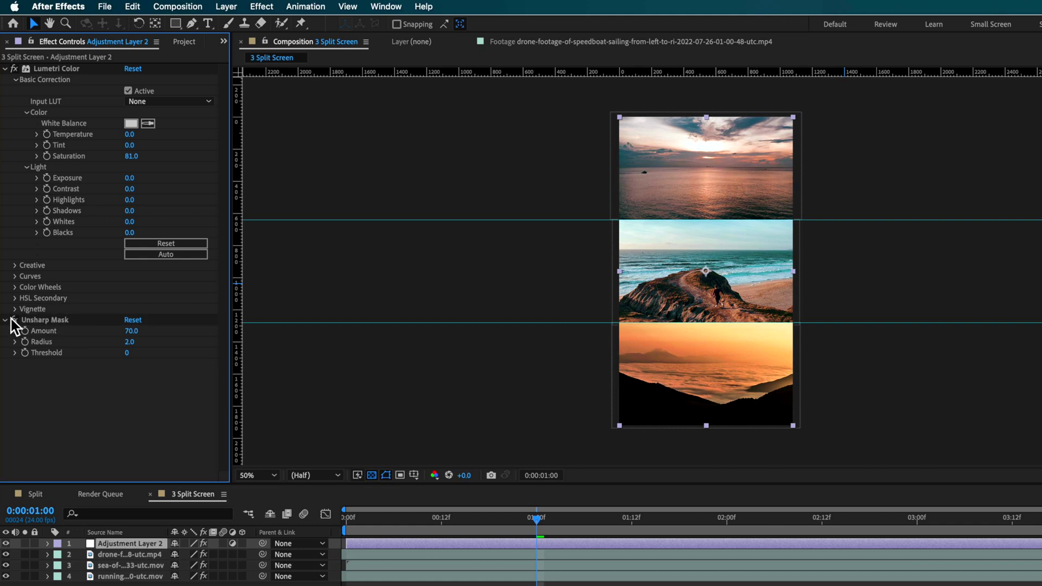
# Set the Unsharp Mask amount to 60 and move the effect above Lumetri Color in the adjustment layer's effect order
pyautogui.click(133, 331)
pyautogui.write('60')
pyautogui.press('Return')
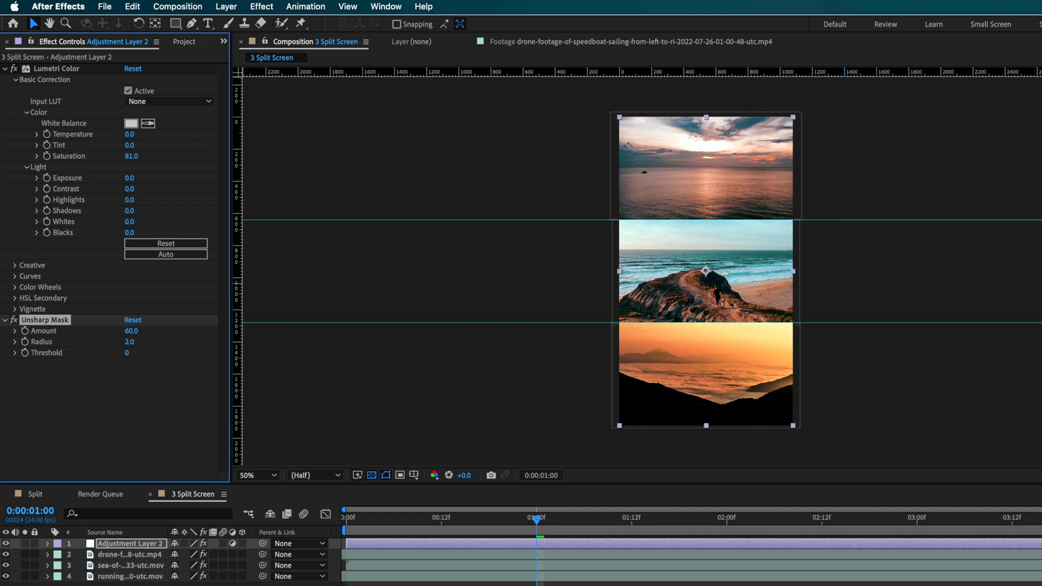
pyautogui.moveTo(48, 321); pyautogui.dragTo(76, 70)
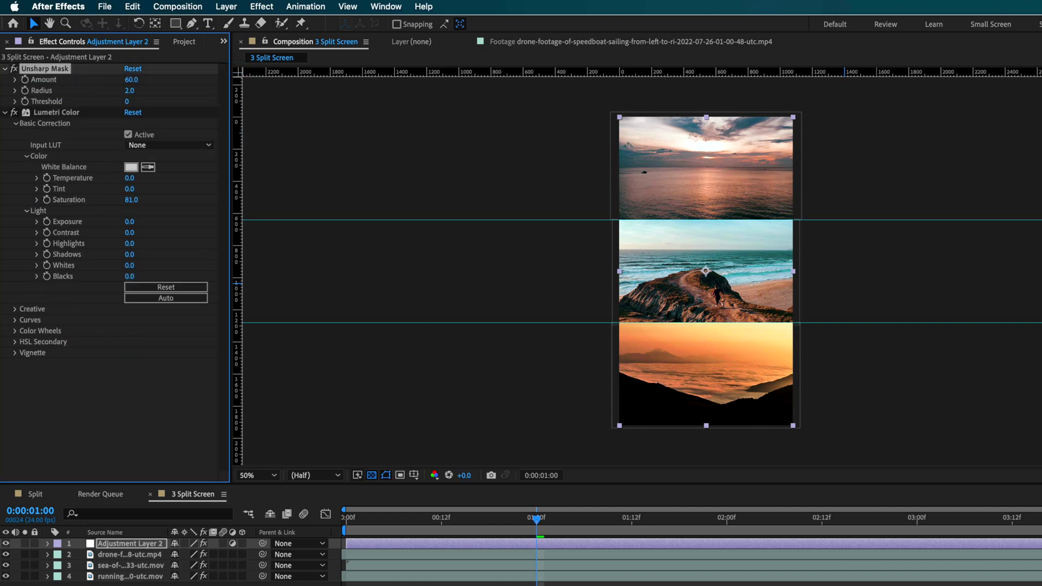
# Shape the adjustment layer's Lumetri RGB curve into a slight S with one point in the shadows and one in the highlights
pyautogui.click(408, 583)
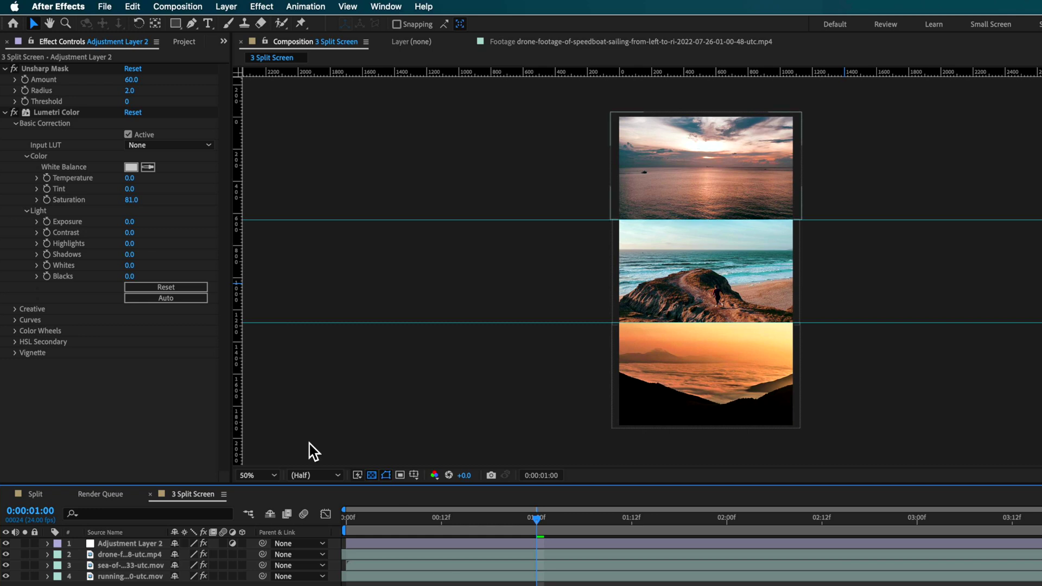
pyautogui.click(16, 320)
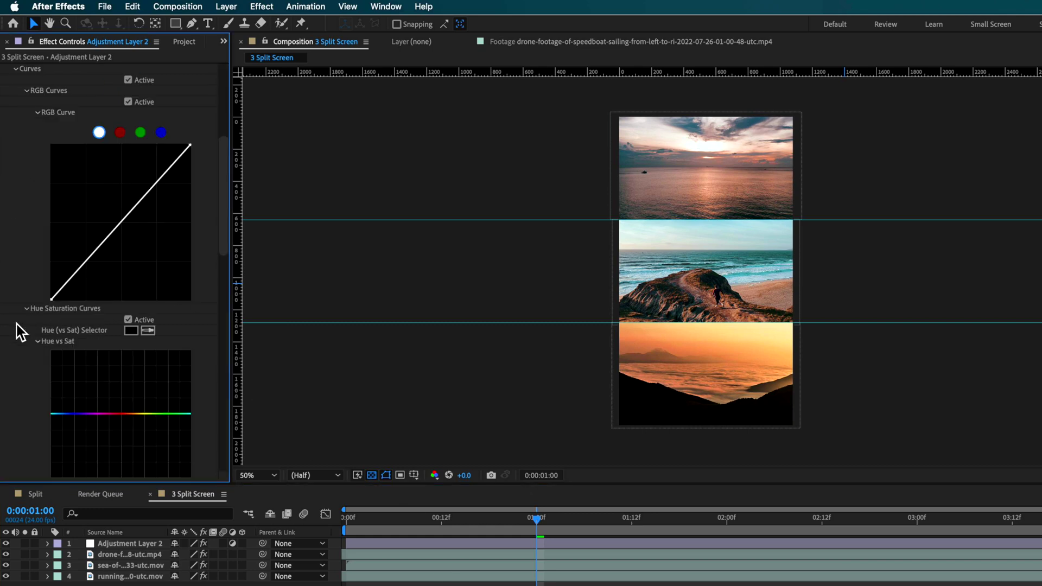
pyautogui.click(88, 265)
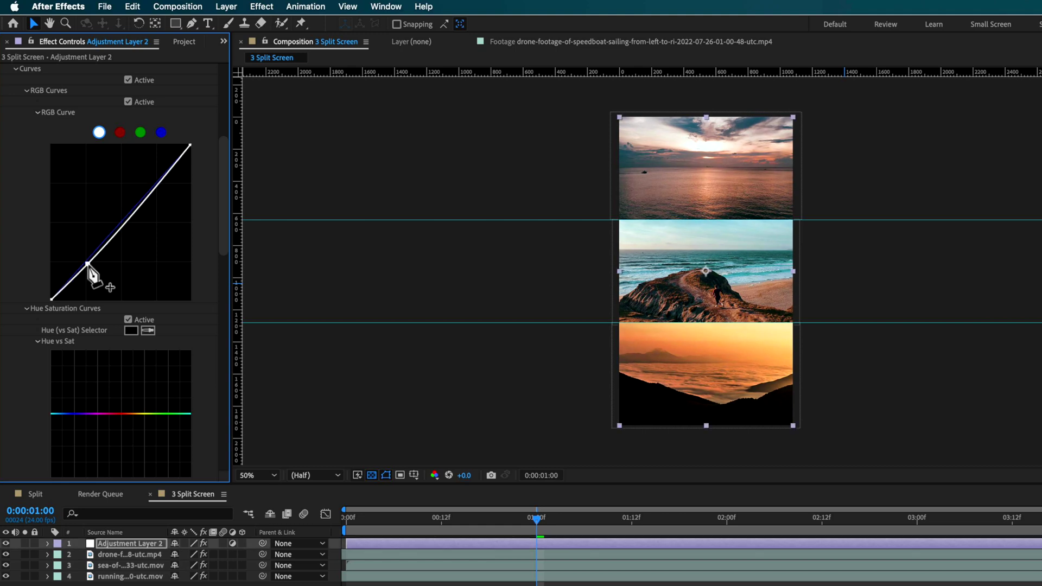
pyautogui.click(155, 184)
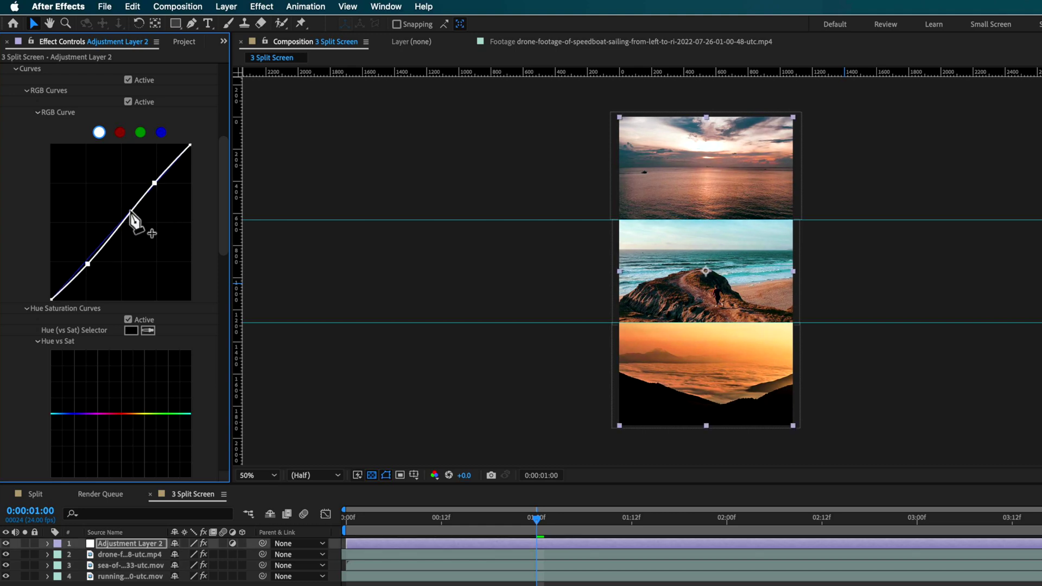
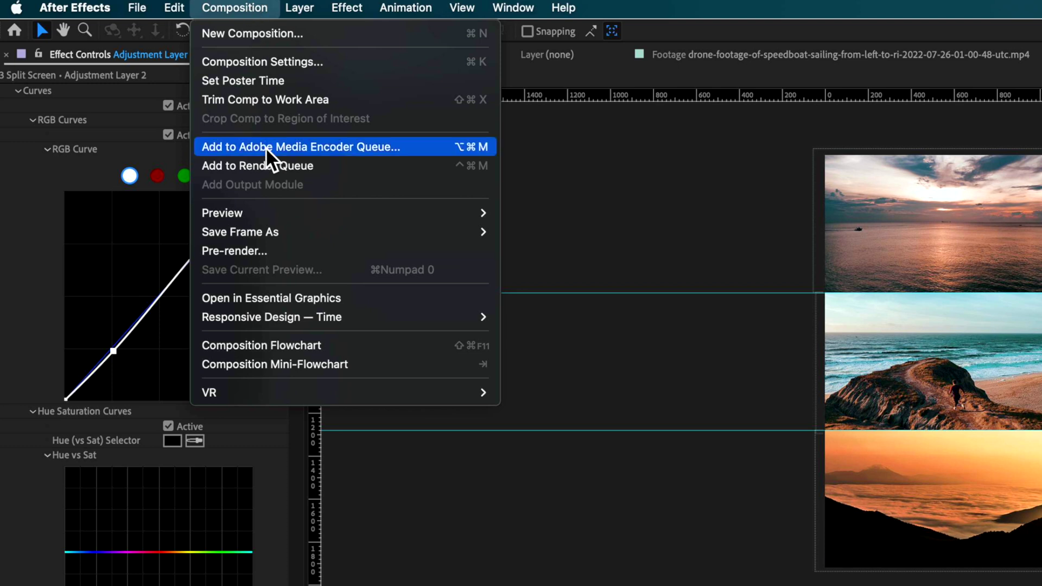
# Send the 3 Split Screen composition to the Adobe Media Encoder queue and open its export settings
pyautogui.click(267, 147)
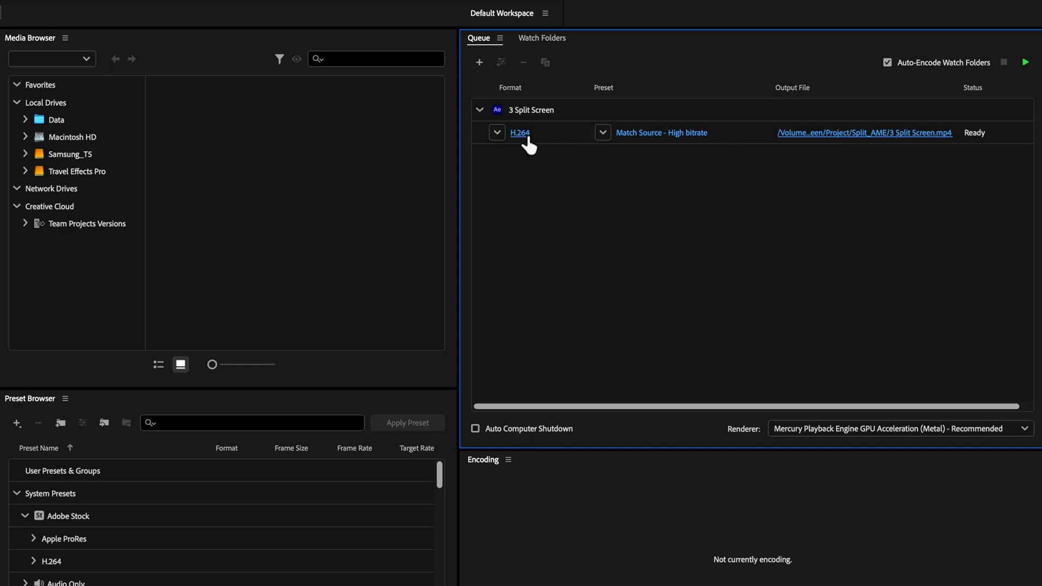
pyautogui.click(646, 135)
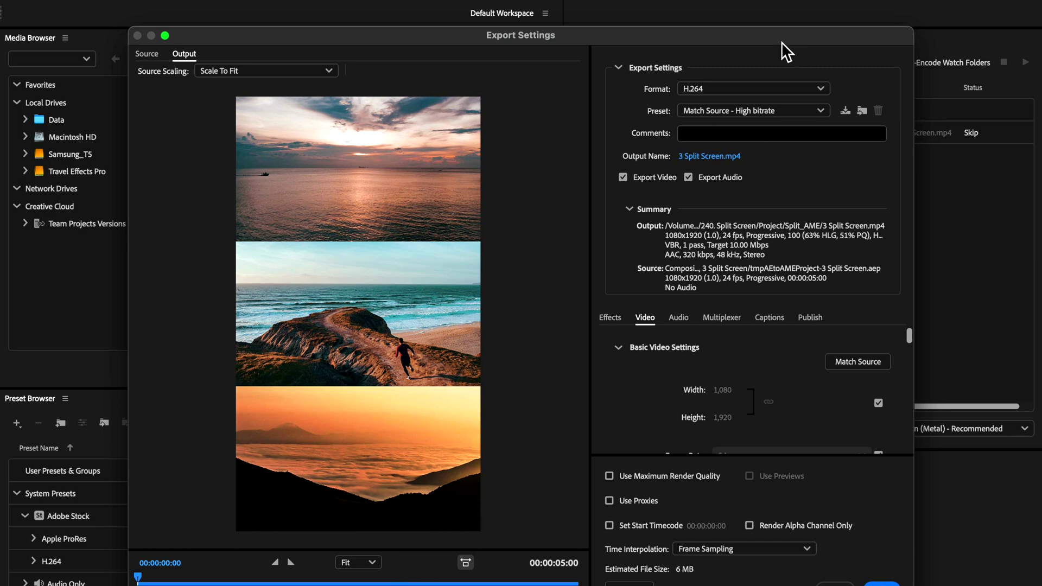
pyautogui.moveTo(790, 45); pyautogui.dragTo(791, 28)
# Enable Render at Maximum Depth in the basic video settings of the H.264 export
pyautogui.scroll(-3, 763, 322)
pyautogui.scroll(3, 657, 367)
pyautogui.scroll(-1, 656, 367)
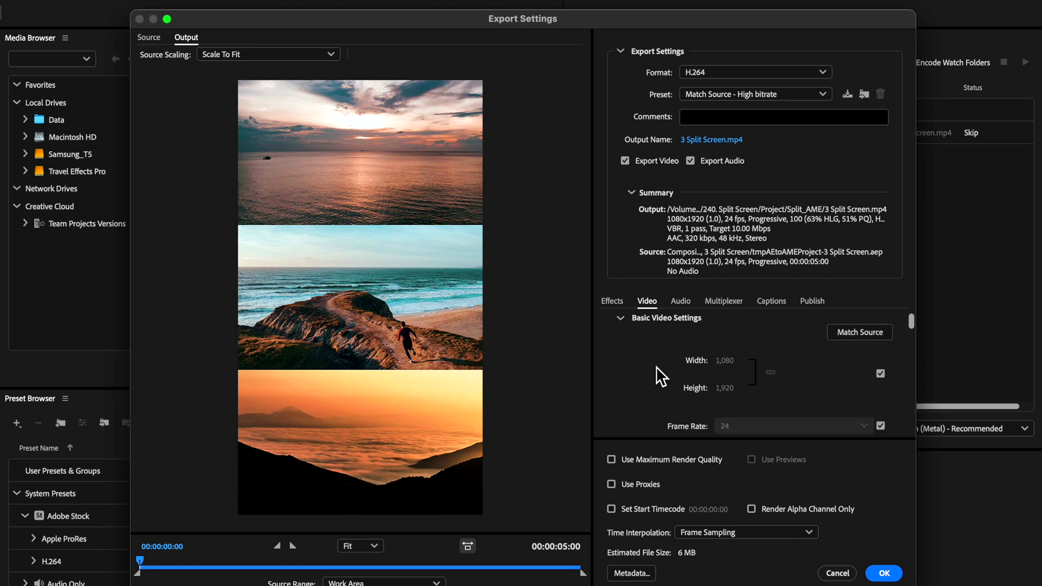
pyautogui.scroll(1, 656, 368)
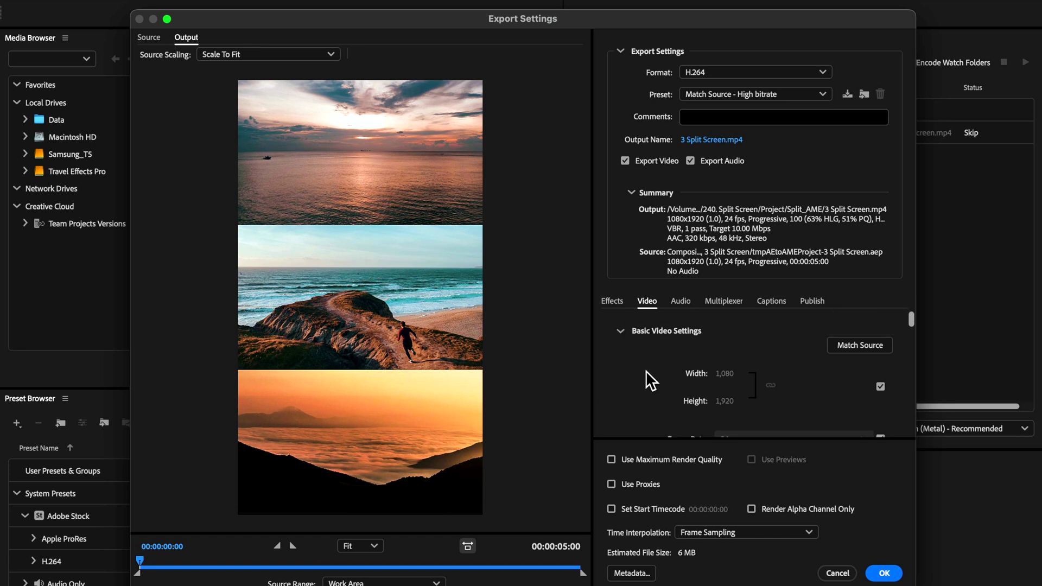
pyautogui.scroll(-2, 646, 370)
pyautogui.scroll(-5, 646, 371)
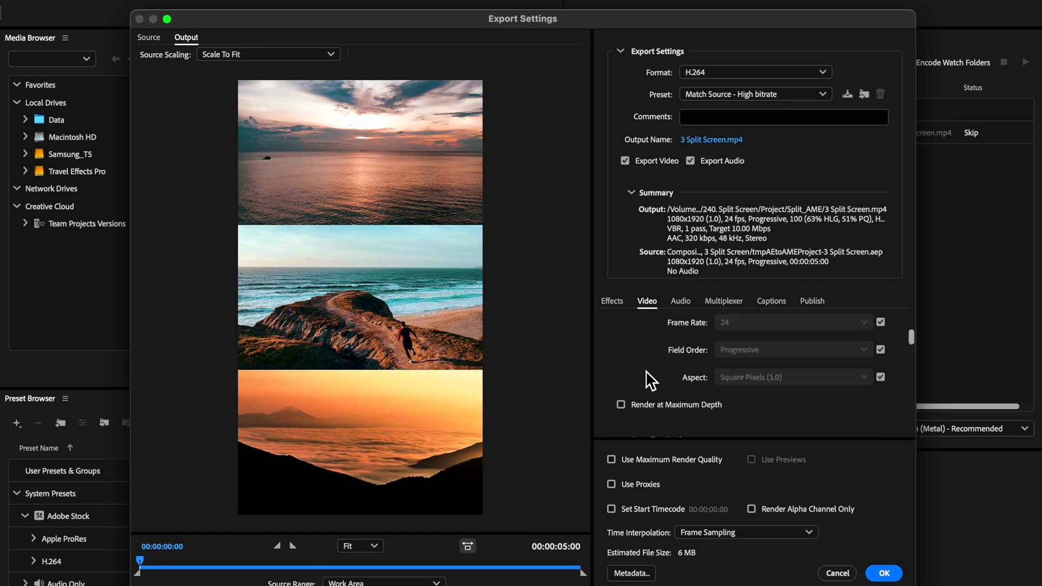
pyautogui.scroll(1, 645, 370)
pyautogui.click(621, 353)
# Set the export's bitrate encoding to VBR, 2 pass
pyautogui.scroll(-8, 689, 367)
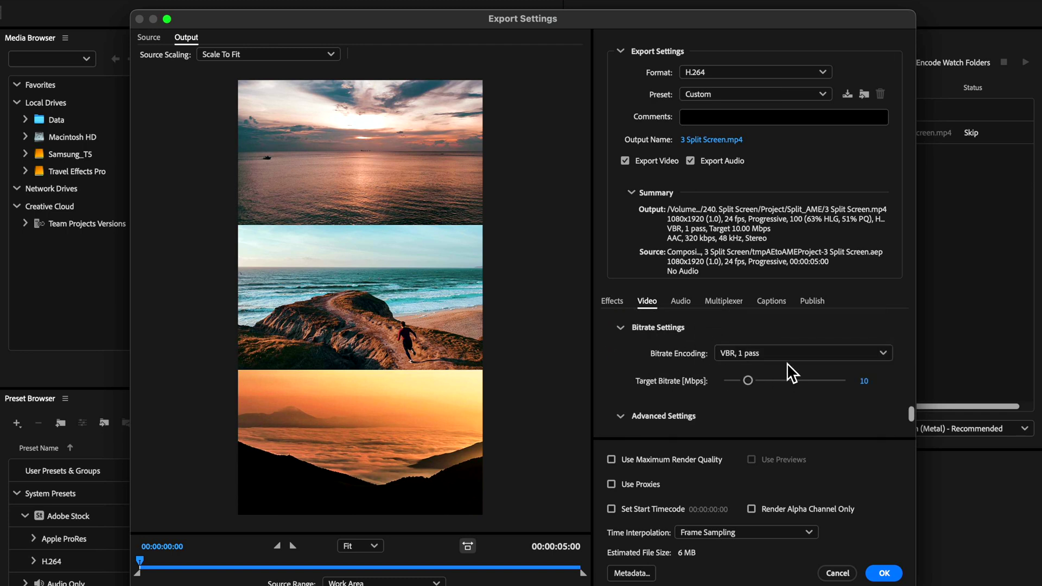
pyautogui.click(785, 359)
pyautogui.click(779, 408)
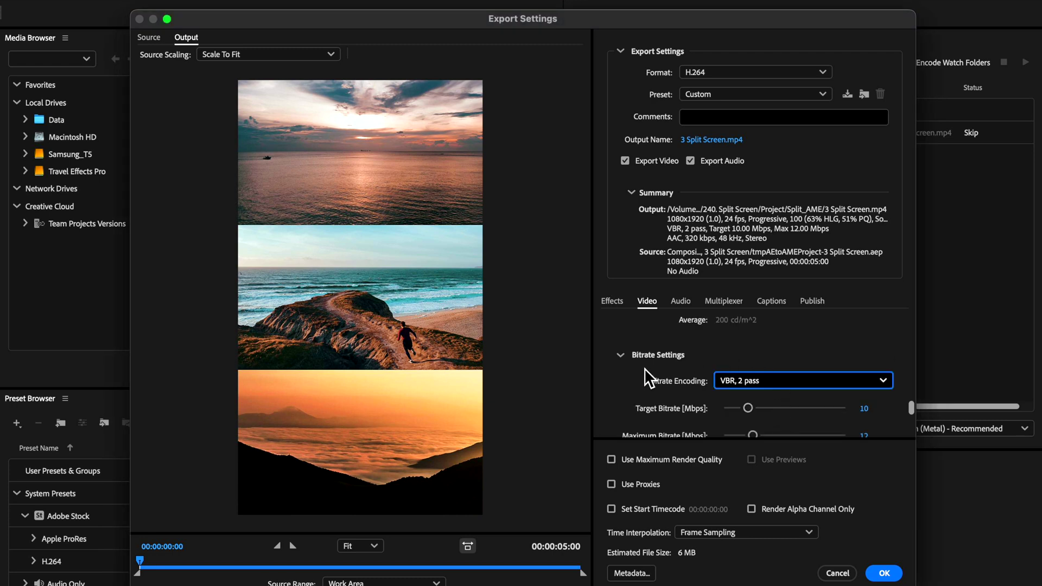
# Set both the target bitrate and the maximum bitrate to 25 Mbps
pyautogui.scroll(-2, 644, 369)
pyautogui.scroll(-1, 641, 369)
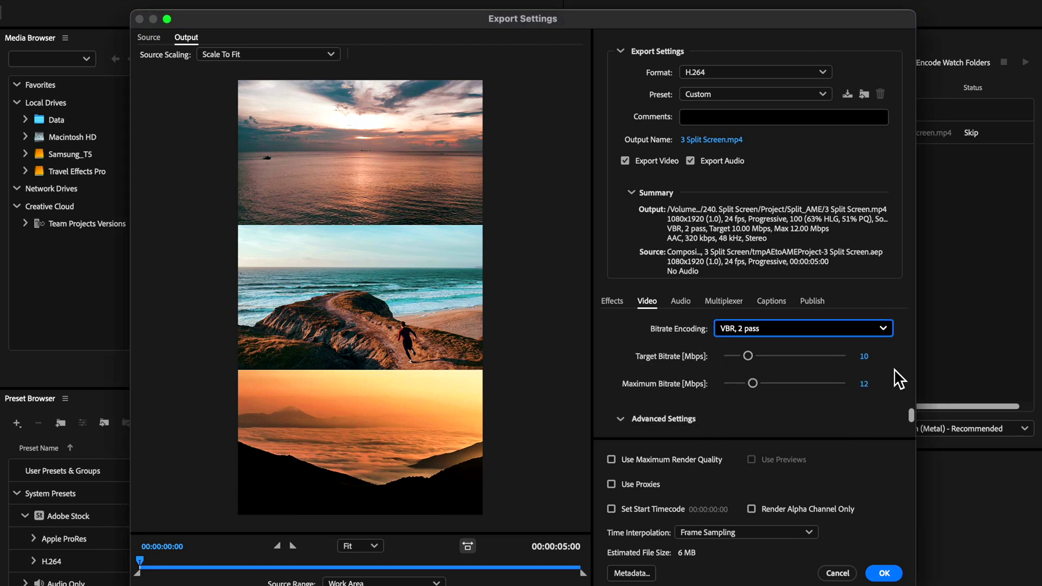
pyautogui.click(865, 357)
pyautogui.write('30')
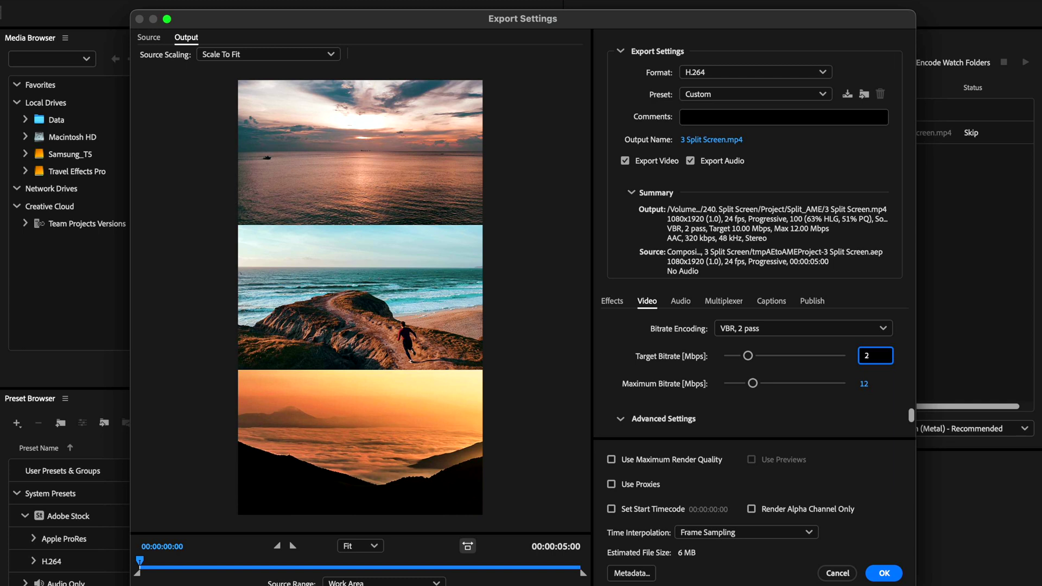
pyautogui.click(866, 385)
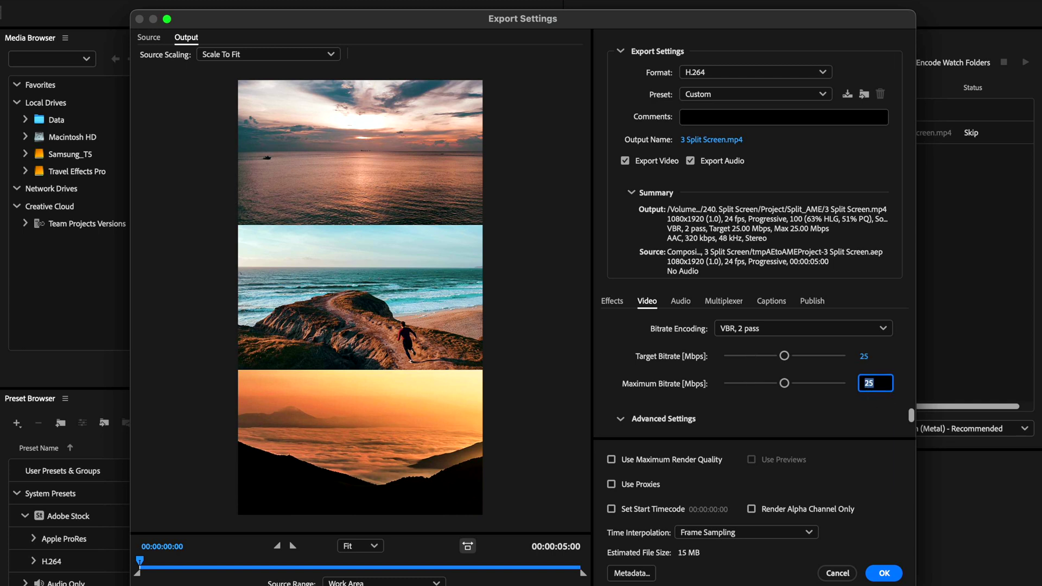
pyautogui.press('Return')
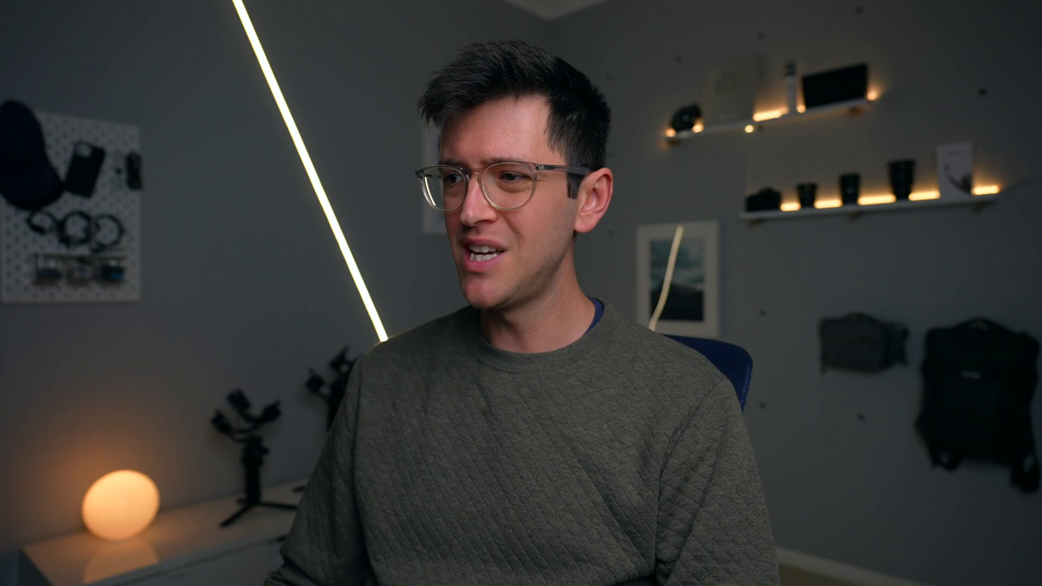